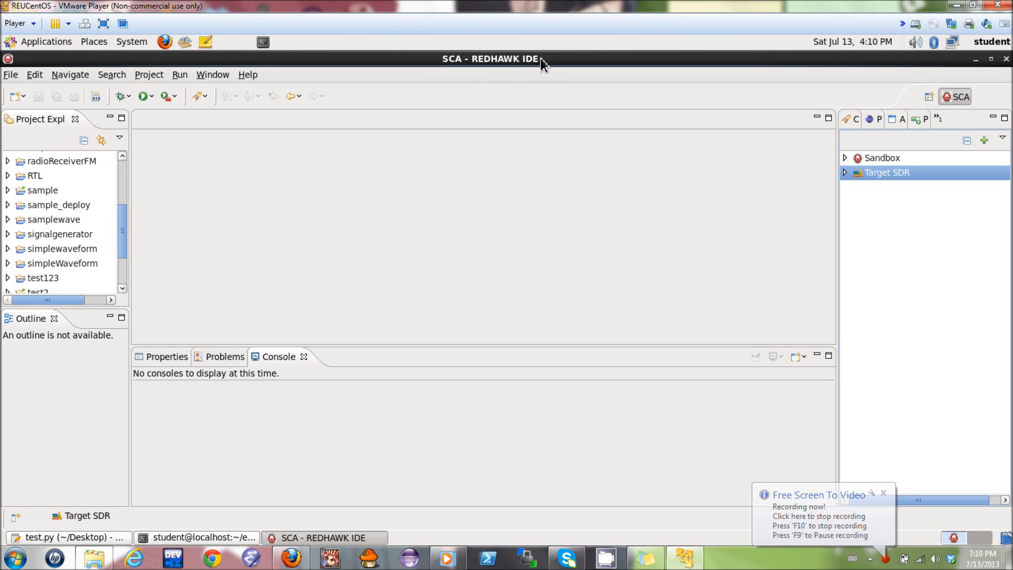
Step: Create a new SCA waveform project named simple1 with the default location and a generated ID
{"action": "left_click", "coordinate": [16, 80]}
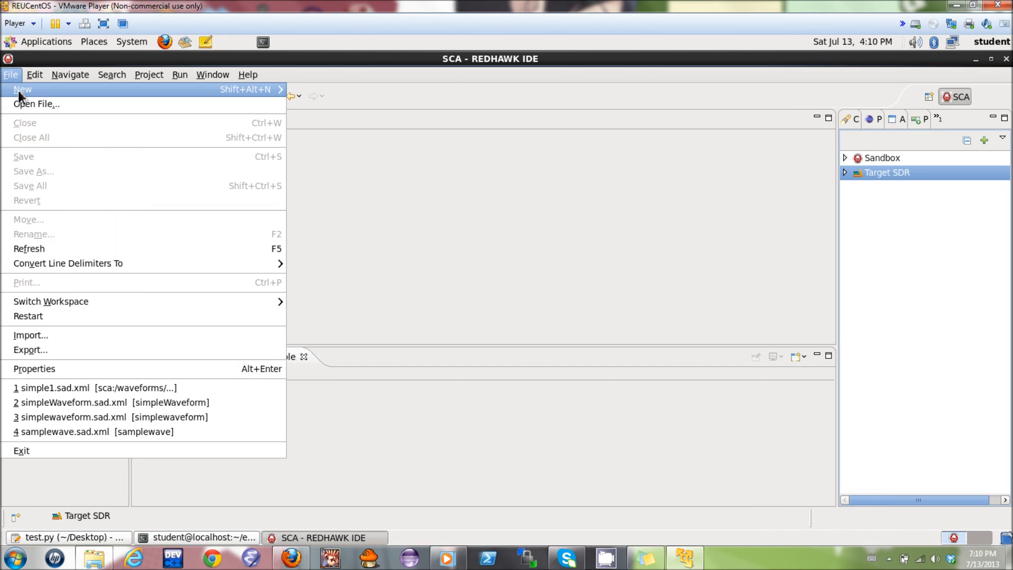
{"action": "mouse_move", "coordinate": [18, 91]}
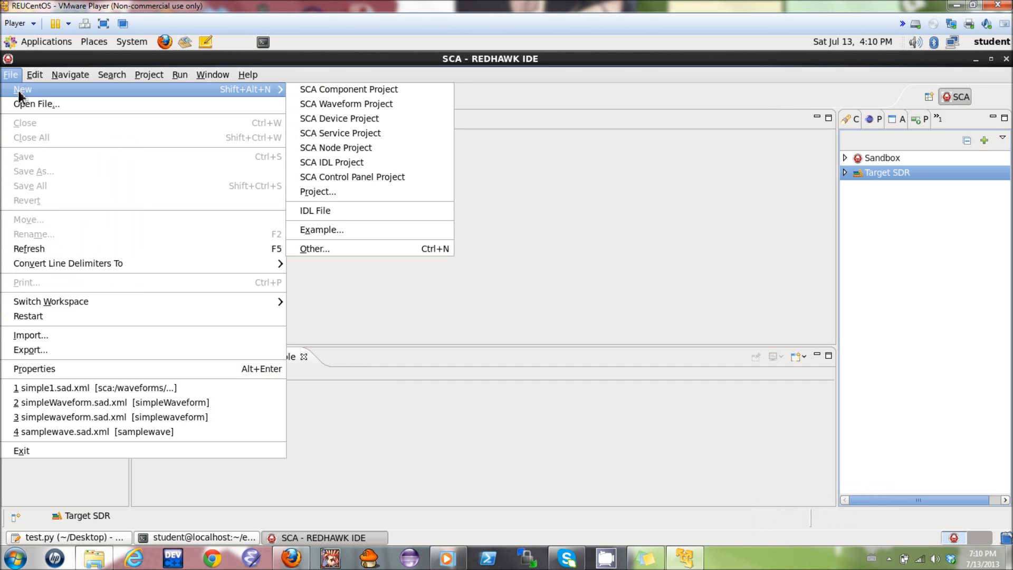
{"action": "left_click", "coordinate": [345, 105]}
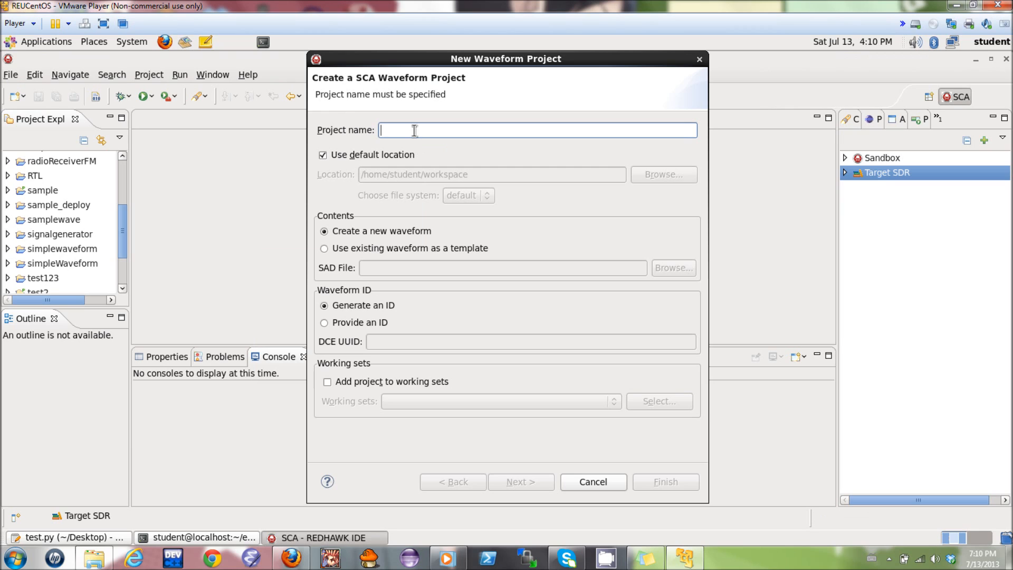
{"action": "type", "text": "simple1"}
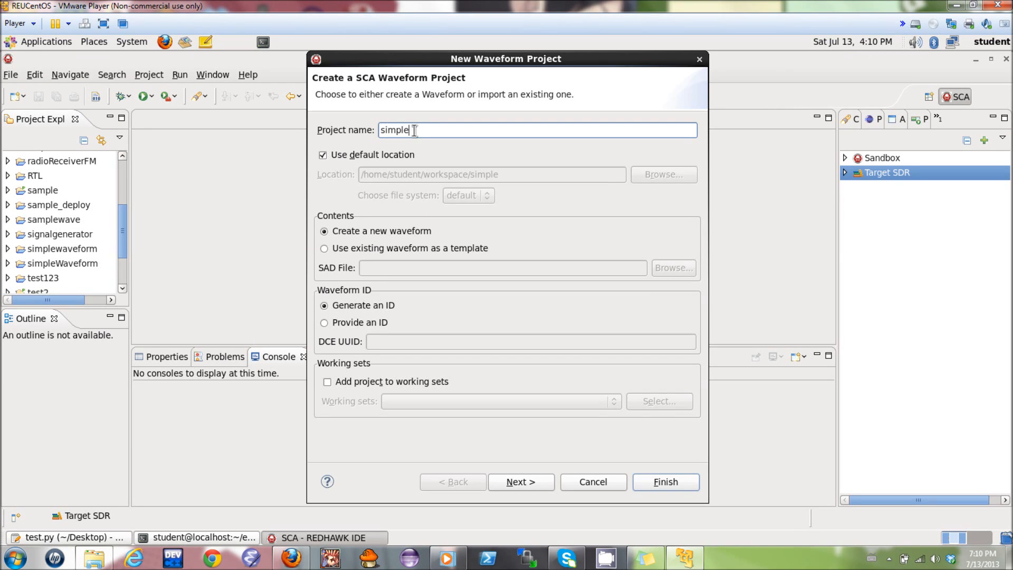
{"action": "left_click", "coordinate": [666, 482]}
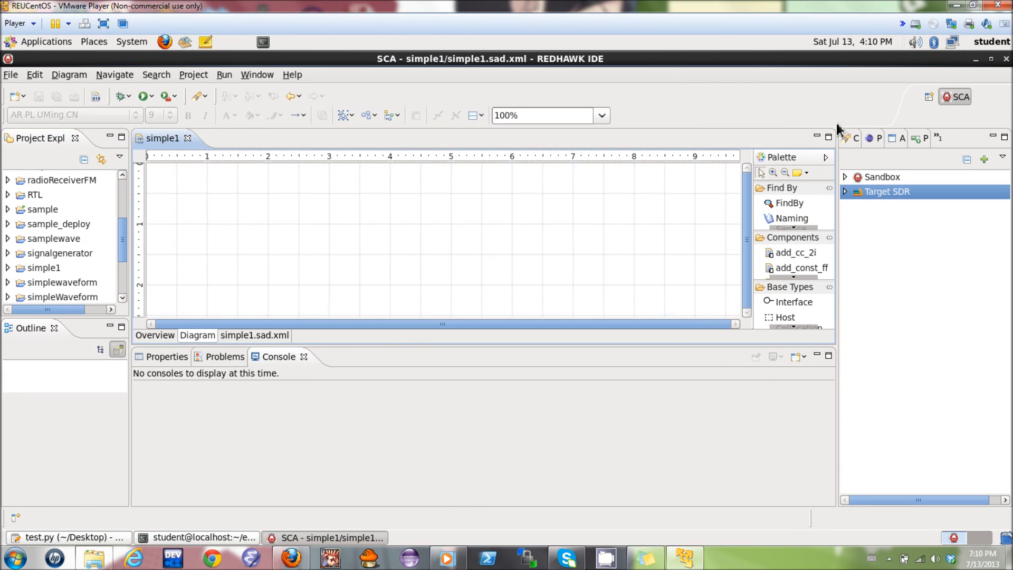
Step: Maximize the diagram editor and place a sig_source_f component in the upper-left area of the simple1 diagram
{"action": "left_click", "coordinate": [829, 138]}
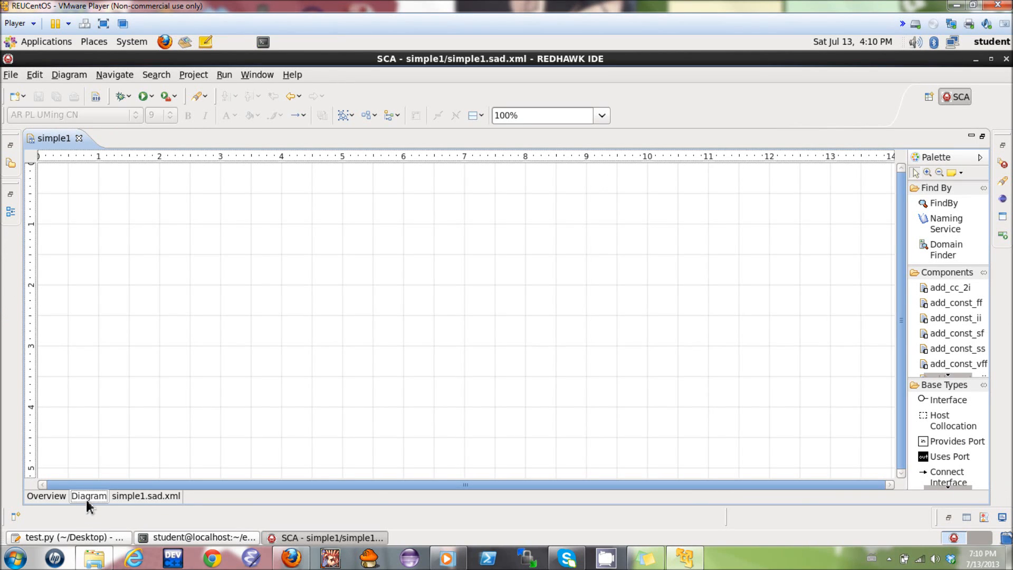
{"action": "left_click", "coordinate": [945, 273]}
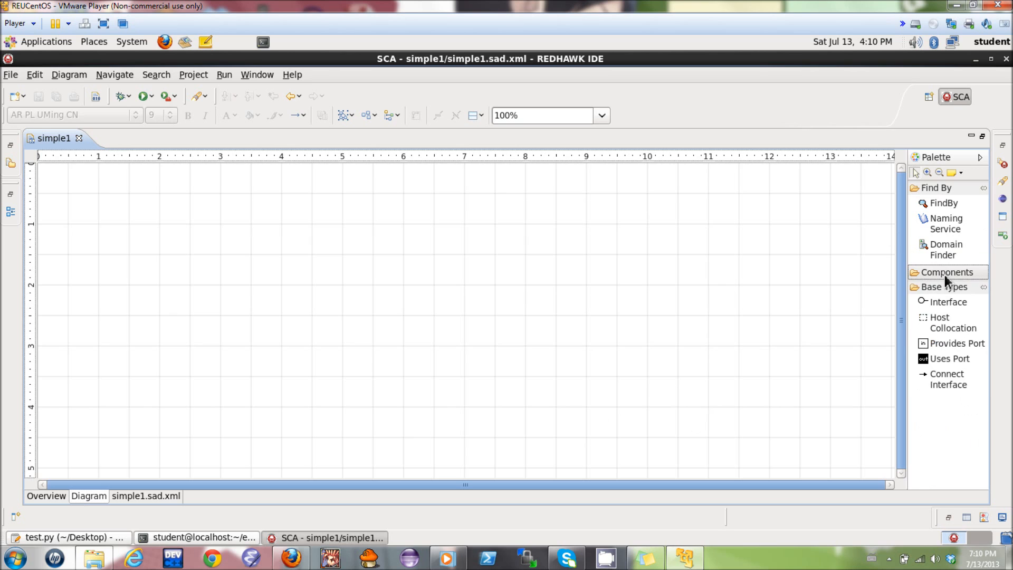
{"action": "left_click", "coordinate": [945, 274]}
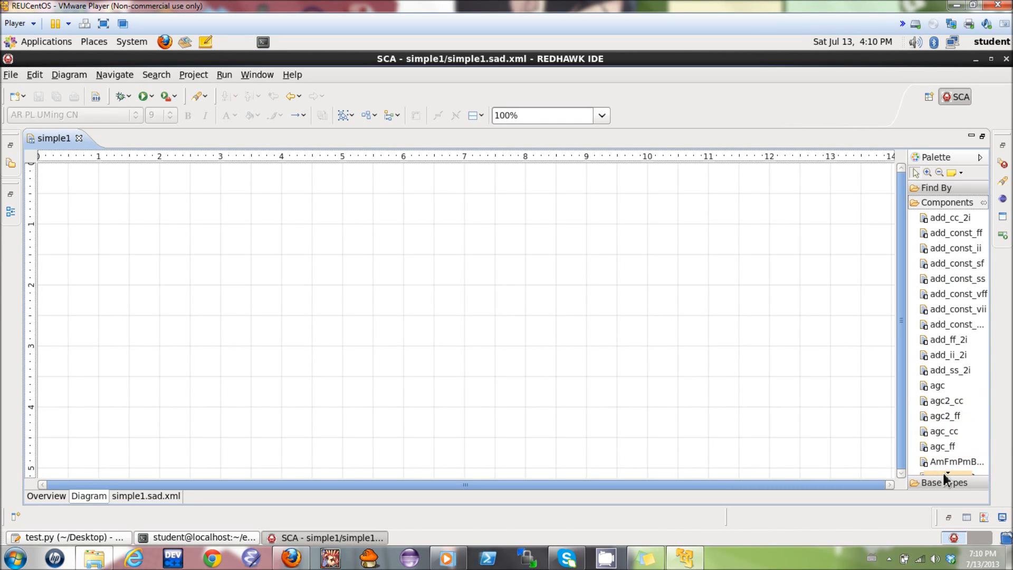
{"action": "scroll", "coordinate": [945, 478], "scroll_direction": "down", "scroll_amount": 10}
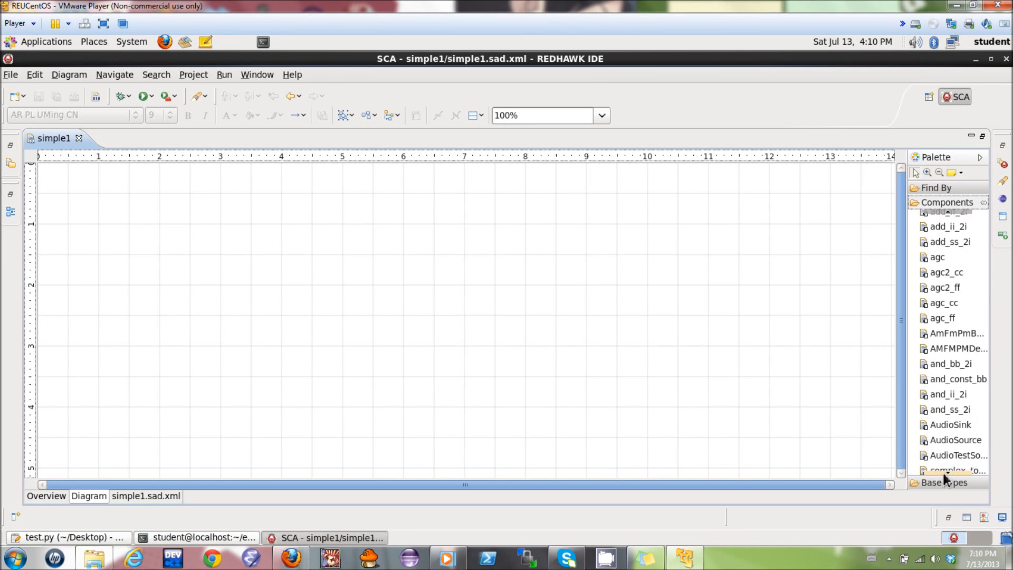
{"action": "scroll", "coordinate": [945, 478], "scroll_direction": "down", "scroll_amount": 10}
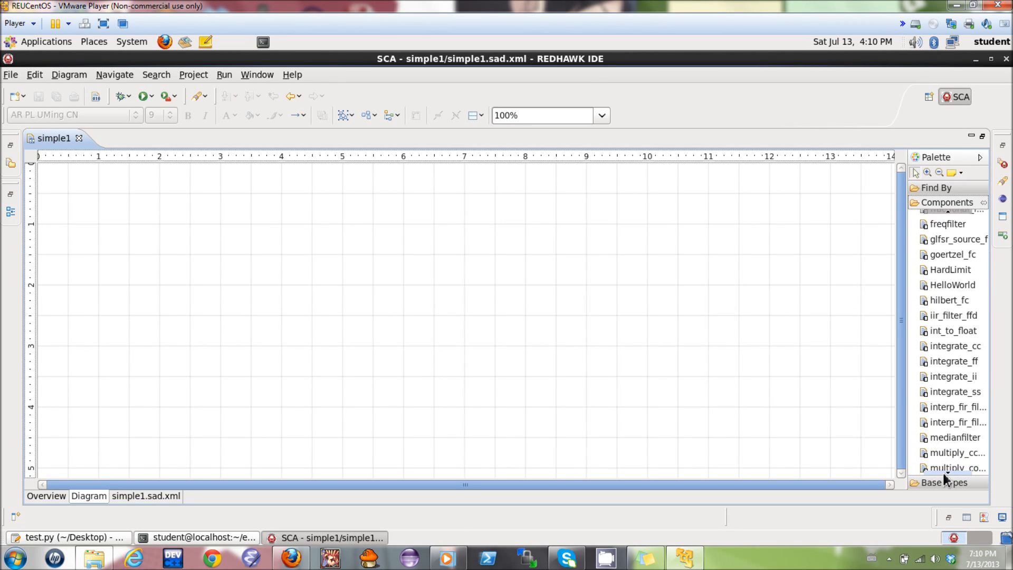
{"action": "scroll", "coordinate": [945, 478], "scroll_direction": "down", "scroll_amount": 3}
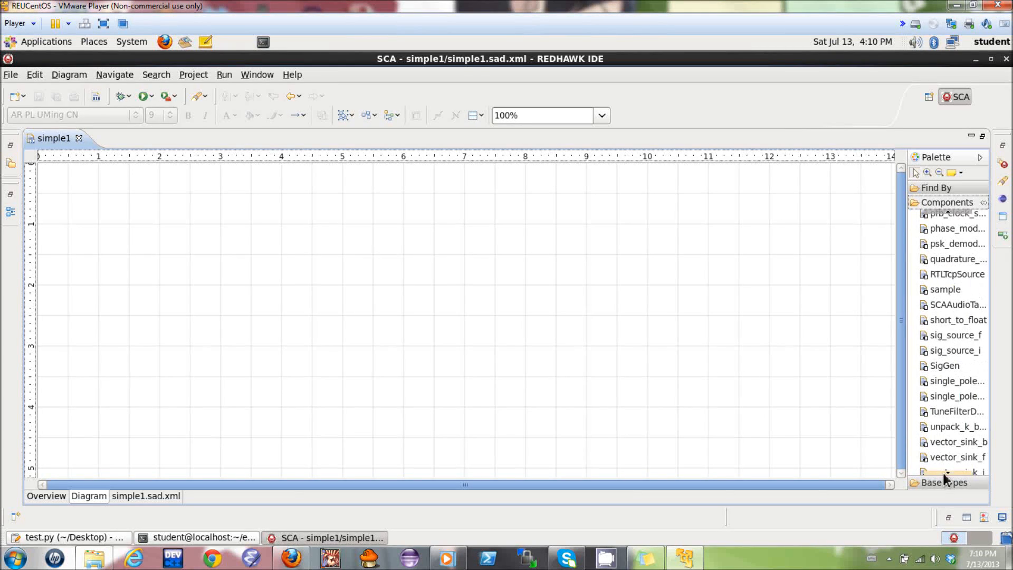
{"action": "double_click", "coordinate": [959, 339]}
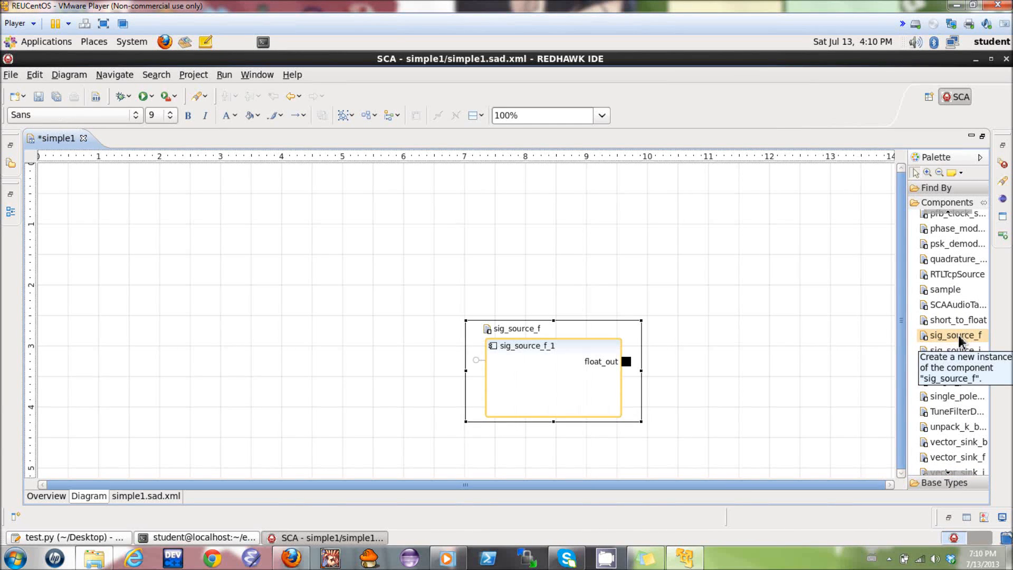
{"action": "left_click_drag", "start_coordinate": [525, 414], "coordinate": [139, 275]}
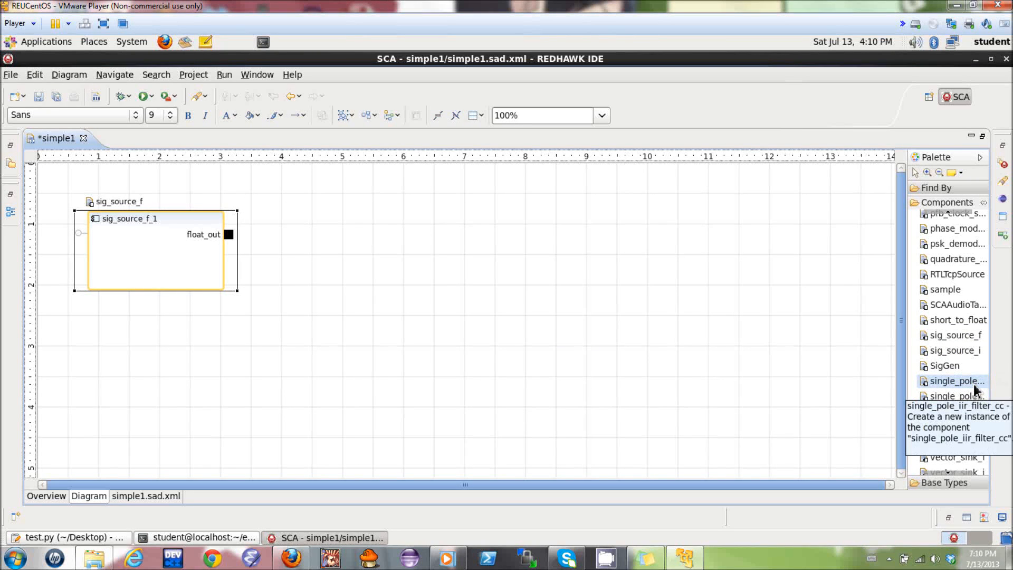
{"action": "double_click", "coordinate": [957, 381]}
{"action": "right_click", "coordinate": [614, 376]}
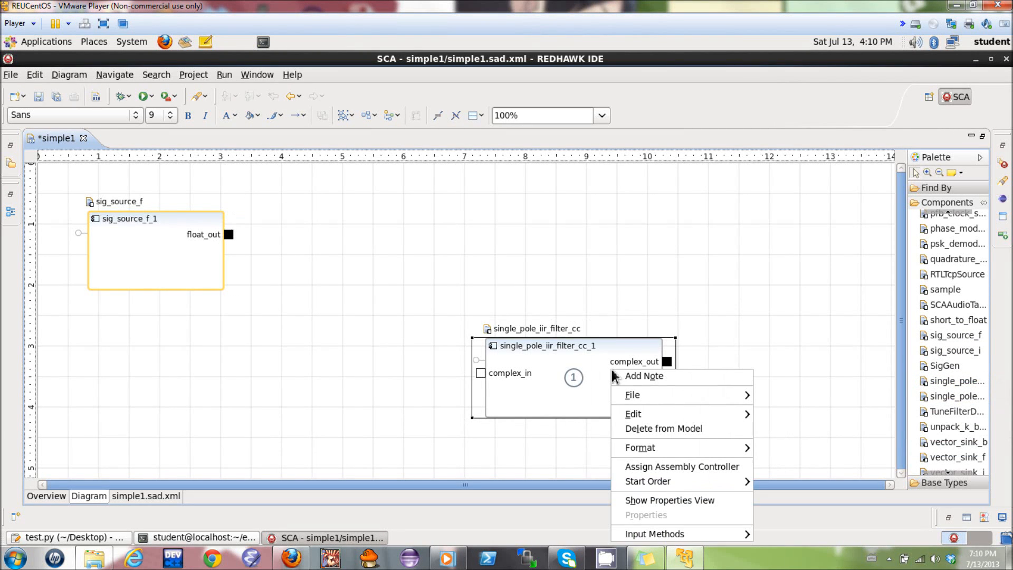
{"action": "left_click", "coordinate": [666, 427]}
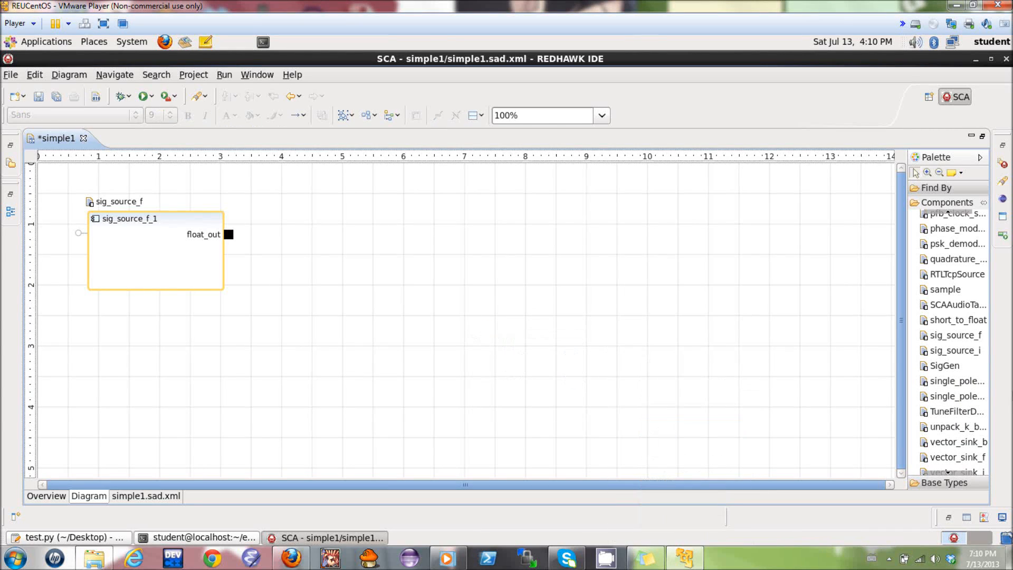
Step: Add a second sig_source_f component to the diagram, directly below the first one
{"action": "double_click", "coordinate": [952, 336]}
{"action": "left_click_drag", "start_coordinate": [506, 392], "coordinate": [109, 385]}
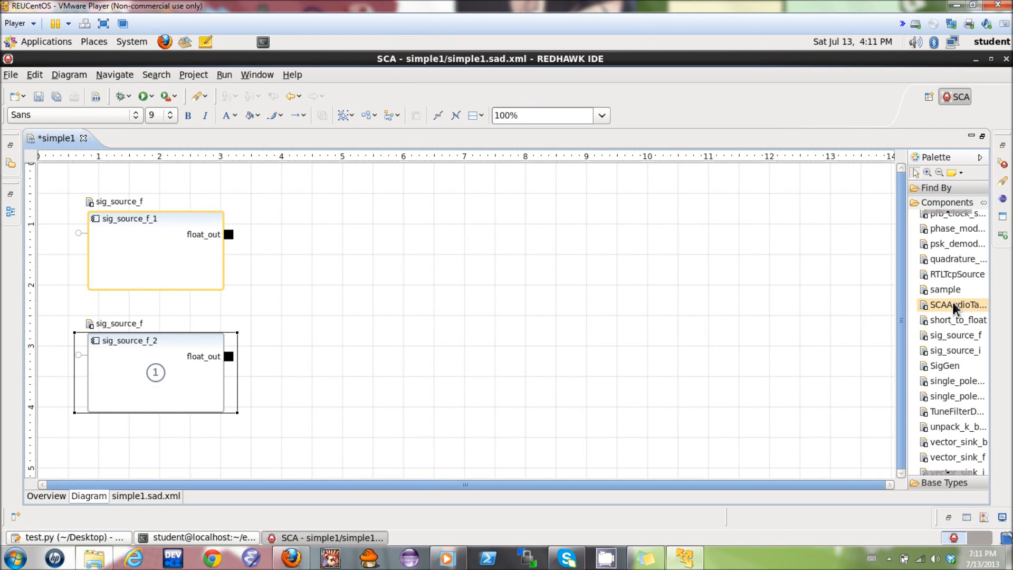
Step: Add an add_ff_2i component and place it to the right of the two signal sources, vertically between them
{"action": "left_click", "coordinate": [948, 213]}
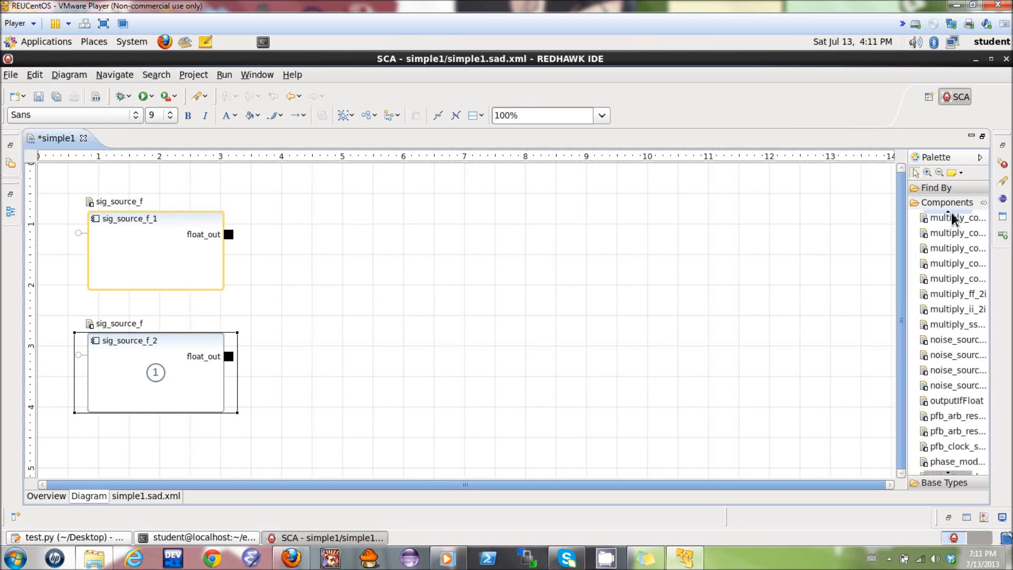
{"action": "left_click", "coordinate": [948, 214]}
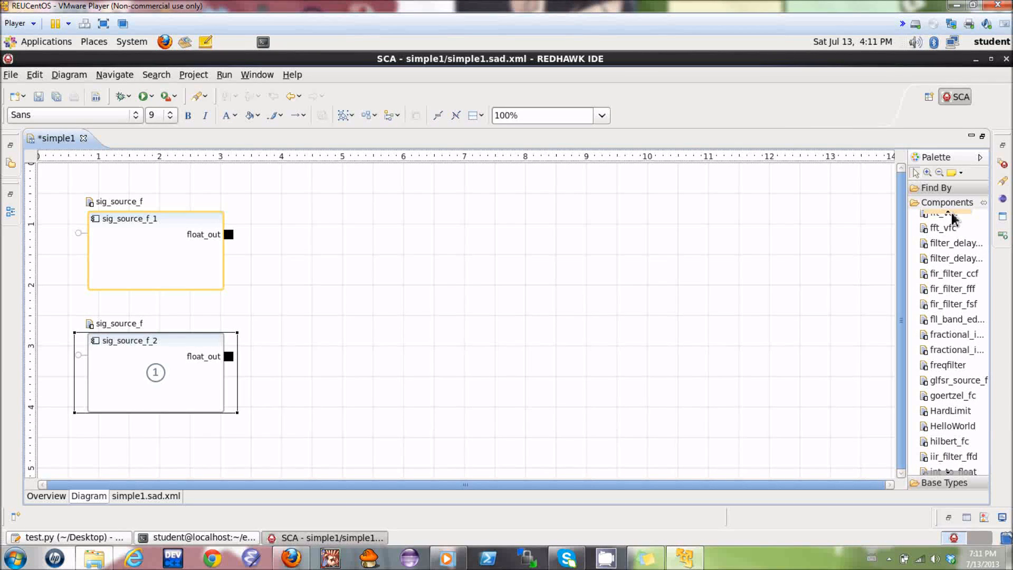
{"action": "left_click", "coordinate": [950, 213]}
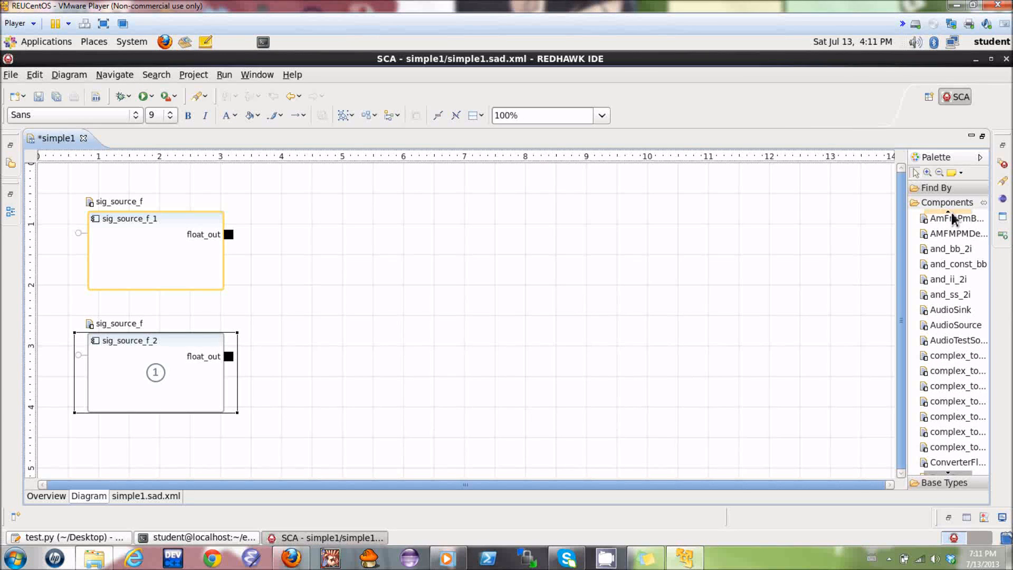
{"action": "scroll", "coordinate": [959, 348], "scroll_direction": "up", "scroll_amount": 5}
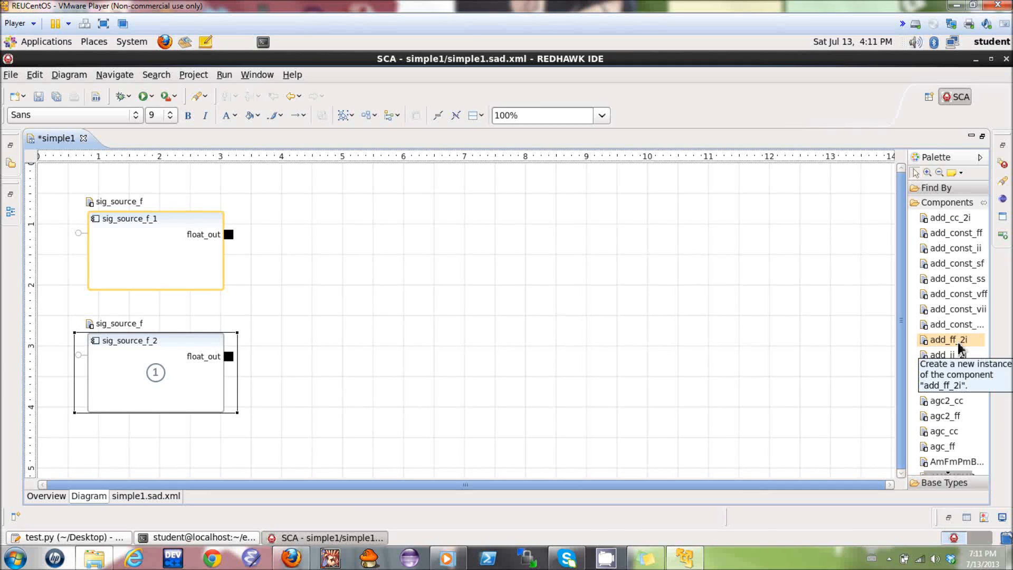
{"action": "double_click", "coordinate": [959, 344]}
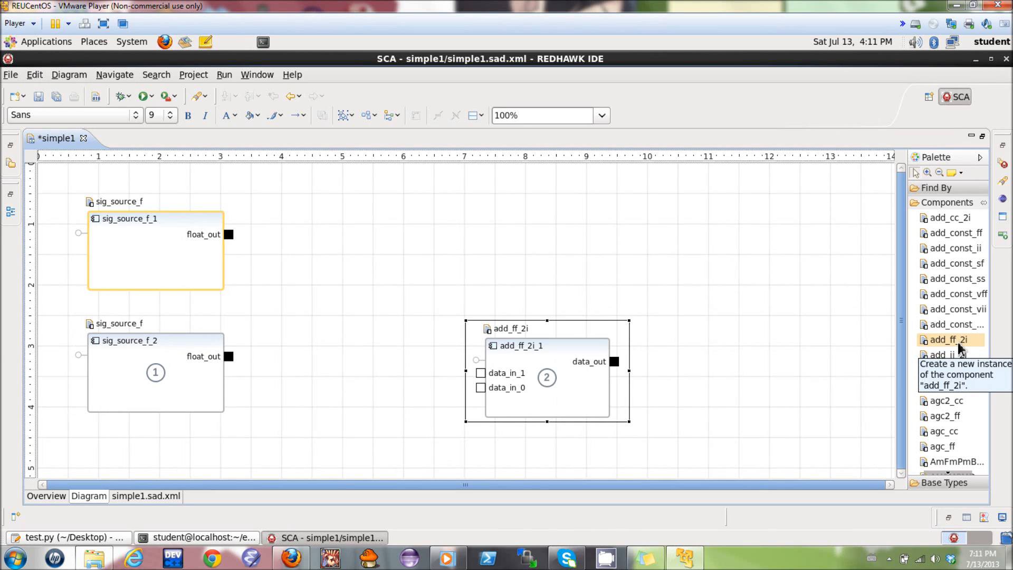
{"action": "left_click_drag", "start_coordinate": [536, 403], "coordinate": [338, 327]}
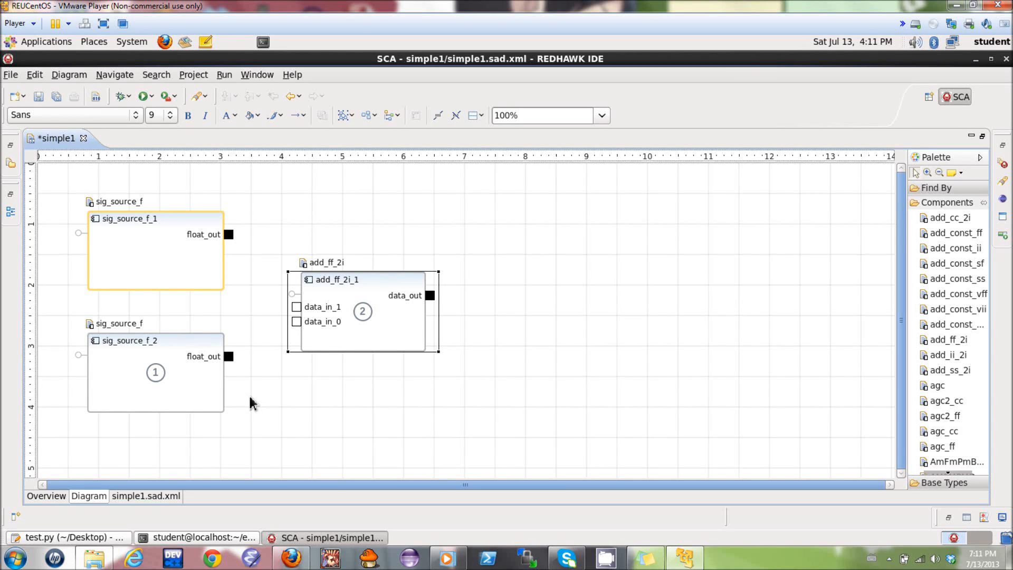
Step: Find the multiply_const_ff component and place it to the right of the add_ff_2i component
{"action": "left_click", "coordinate": [949, 474]}
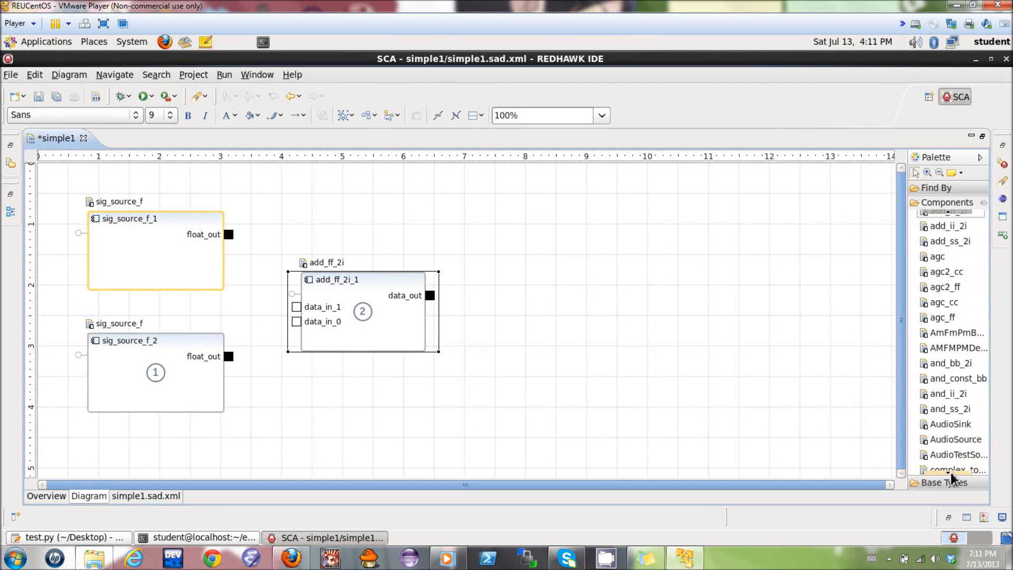
{"action": "left_click", "coordinate": [951, 475]}
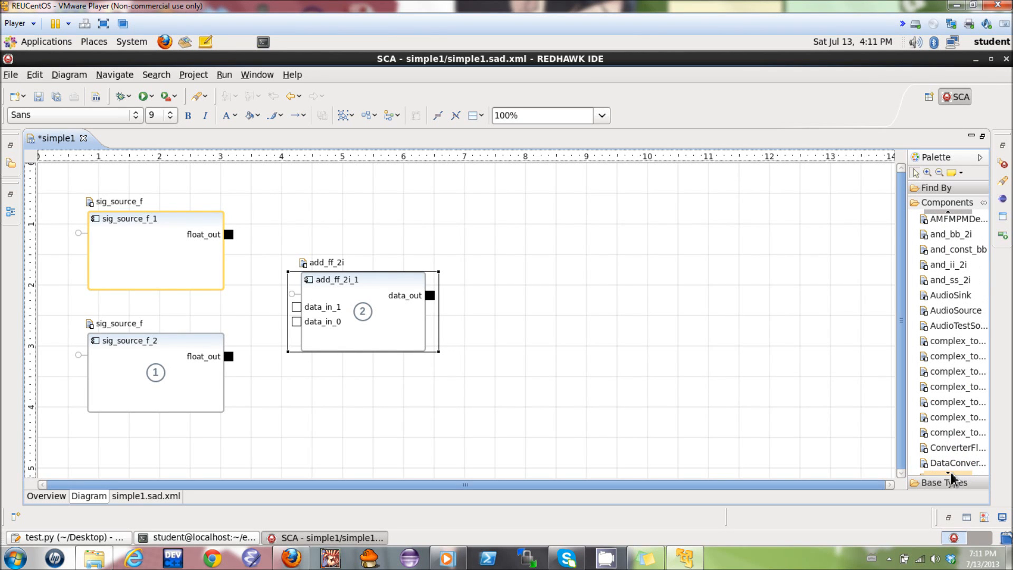
{"action": "left_click", "coordinate": [950, 475]}
{"action": "left_click", "coordinate": [950, 474]}
{"action": "left_click", "coordinate": [950, 474]}
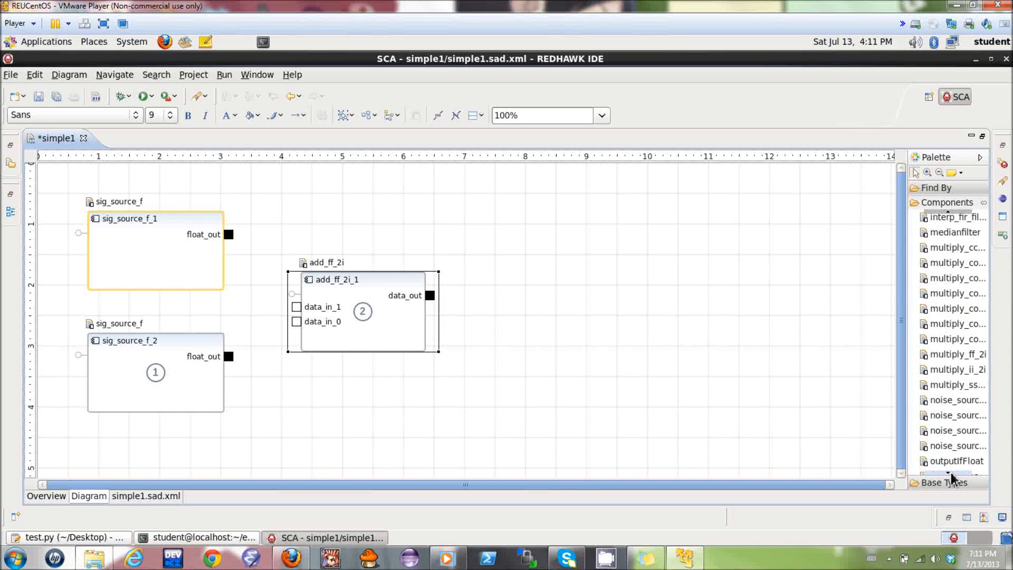
{"action": "left_click", "coordinate": [950, 474]}
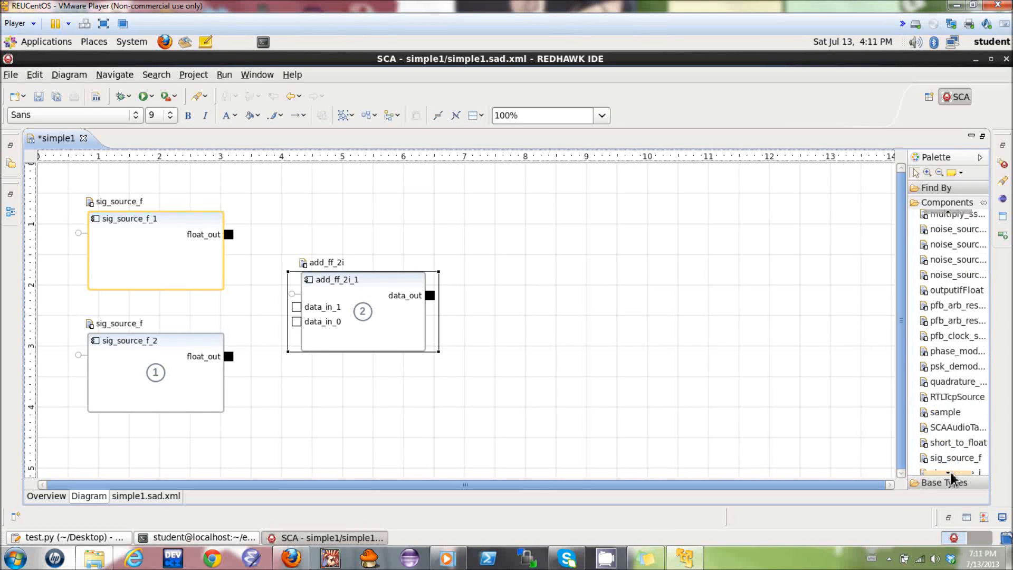
{"action": "left_click", "coordinate": [959, 212]}
{"action": "left_click", "coordinate": [959, 212]}
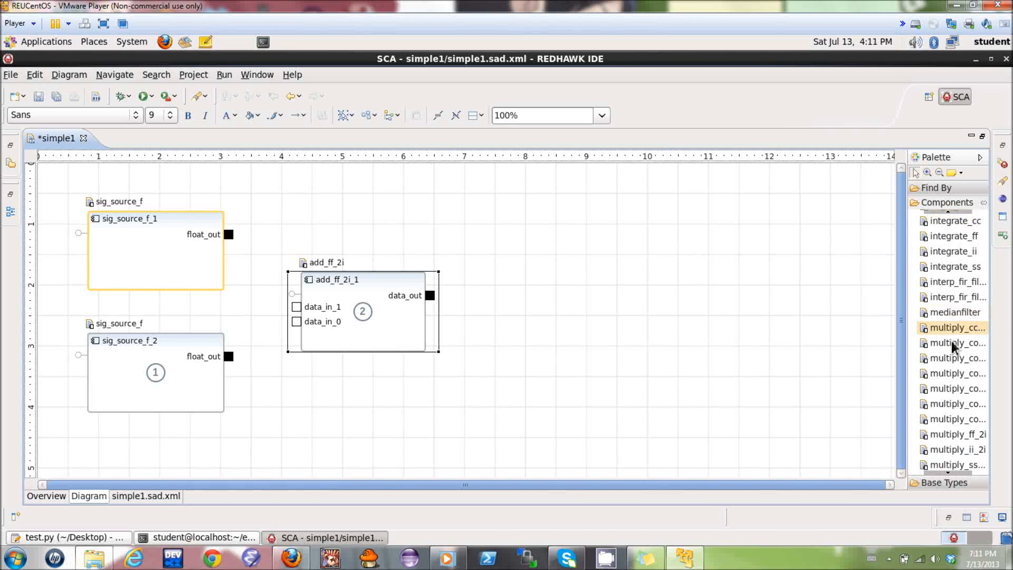
{"action": "left_click_drag", "start_coordinate": [948, 346], "coordinate": [558, 324]}
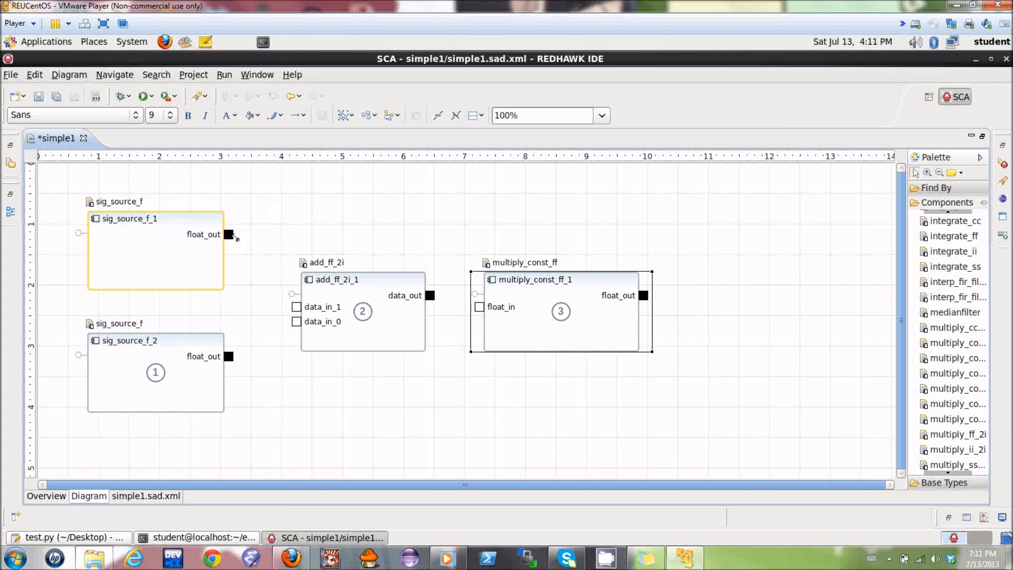
Step: Connect the first source's float_out to the adder's data_in_1 and the second source's float_out to data_in_0
{"action": "left_click", "coordinate": [230, 235]}
{"action": "left_click_drag", "start_coordinate": [232, 236], "coordinate": [294, 305]}
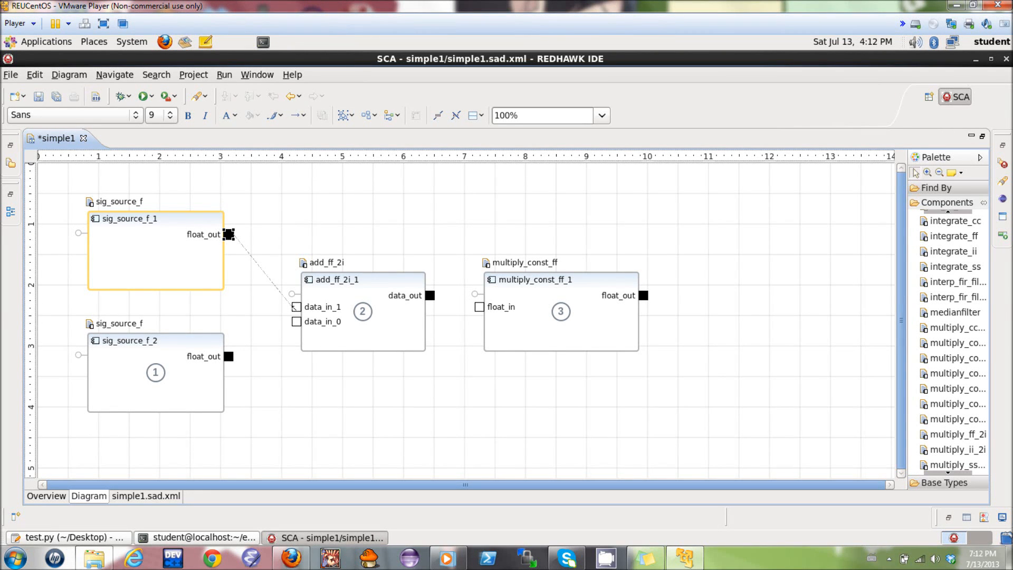
{"action": "left_click_drag", "start_coordinate": [294, 305], "coordinate": [300, 309]}
{"action": "left_click_drag", "start_coordinate": [300, 308], "coordinate": [299, 307]}
{"action": "left_click", "coordinate": [230, 357]}
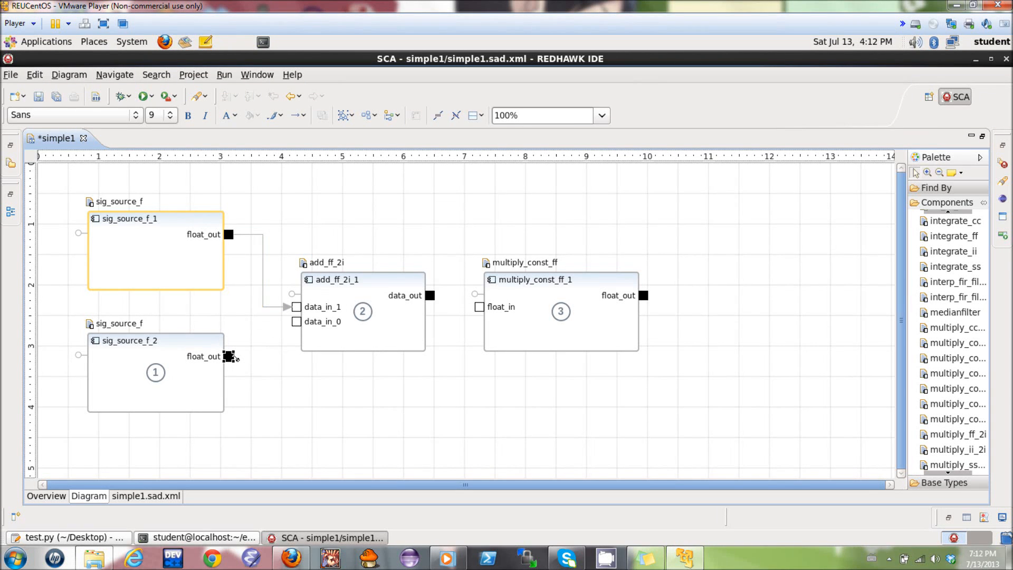
{"action": "left_click_drag", "start_coordinate": [234, 357], "coordinate": [296, 322]}
Step: Connect the adder's data_out port to the multiplier's float_in port and save the waveform
{"action": "left_click", "coordinate": [432, 297]}
{"action": "left_click_drag", "start_coordinate": [433, 299], "coordinate": [478, 308]}
{"action": "left_click_drag", "start_coordinate": [478, 308], "coordinate": [478, 308]}
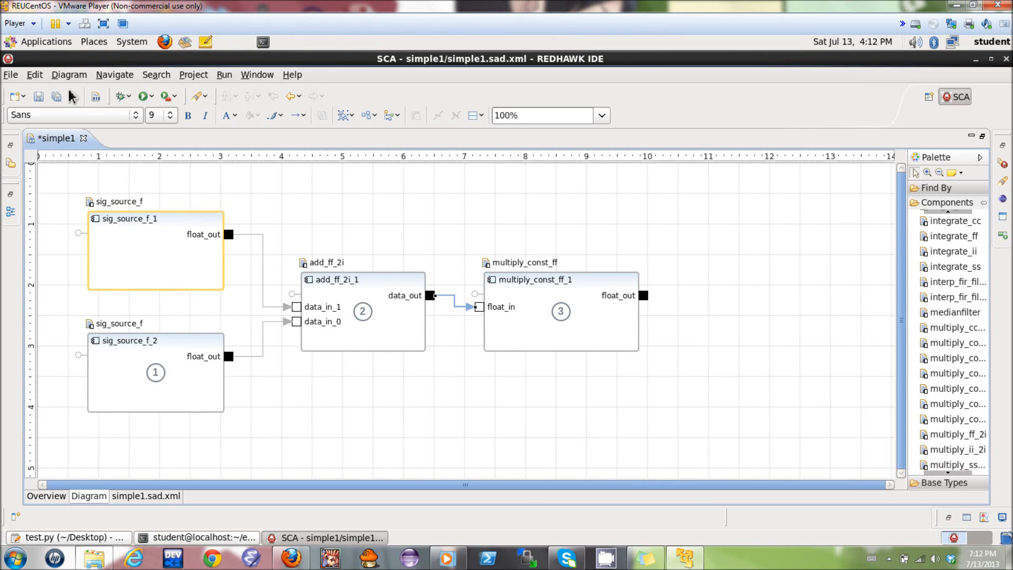
{"action": "left_click", "coordinate": [38, 96]}
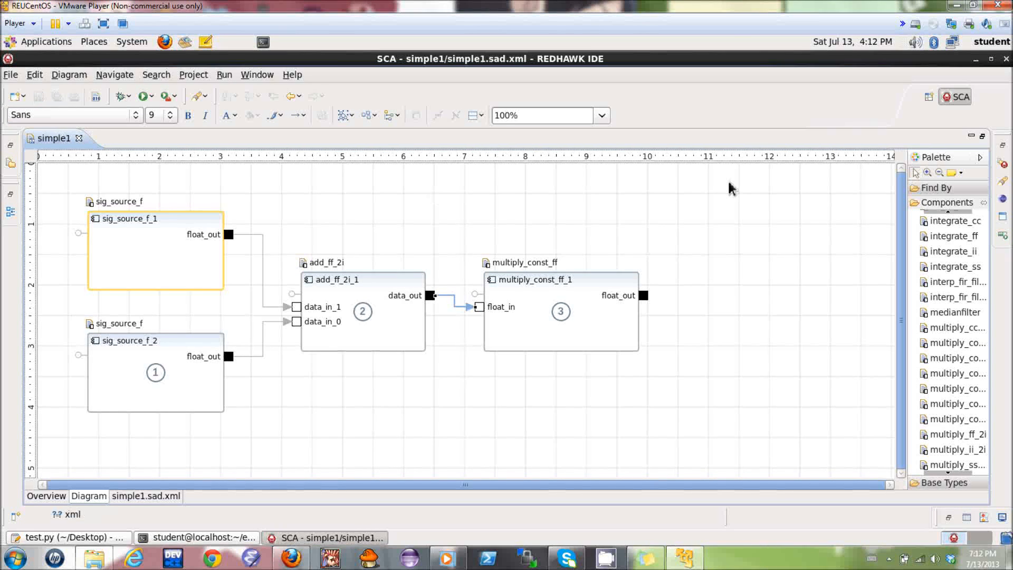
Step: Restore the full workbench layout and deploy the simple1 project from the workspace to the Target SDR
{"action": "left_click", "coordinate": [983, 138]}
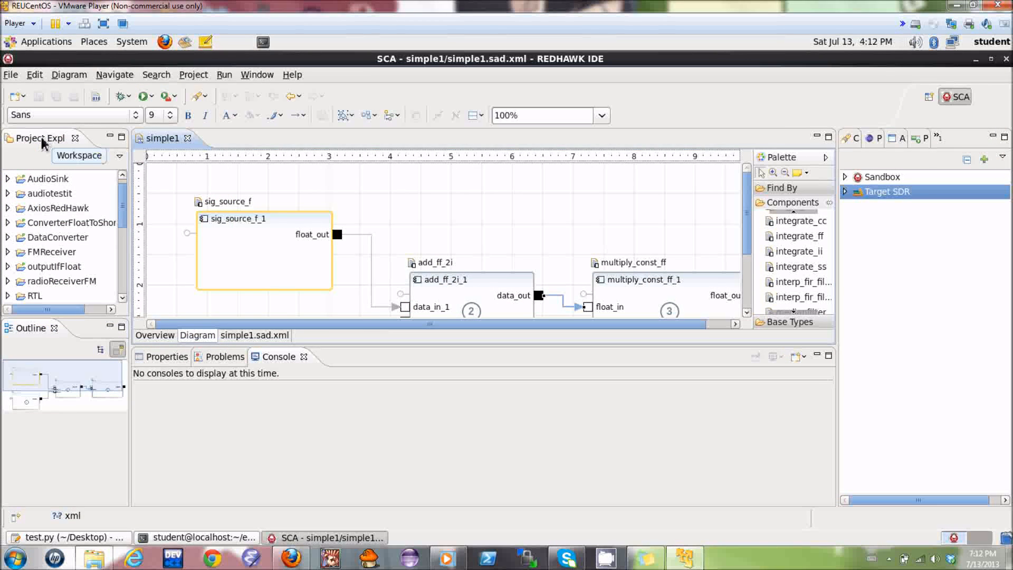
{"action": "left_click_drag", "start_coordinate": [123, 203], "coordinate": [75, 256]}
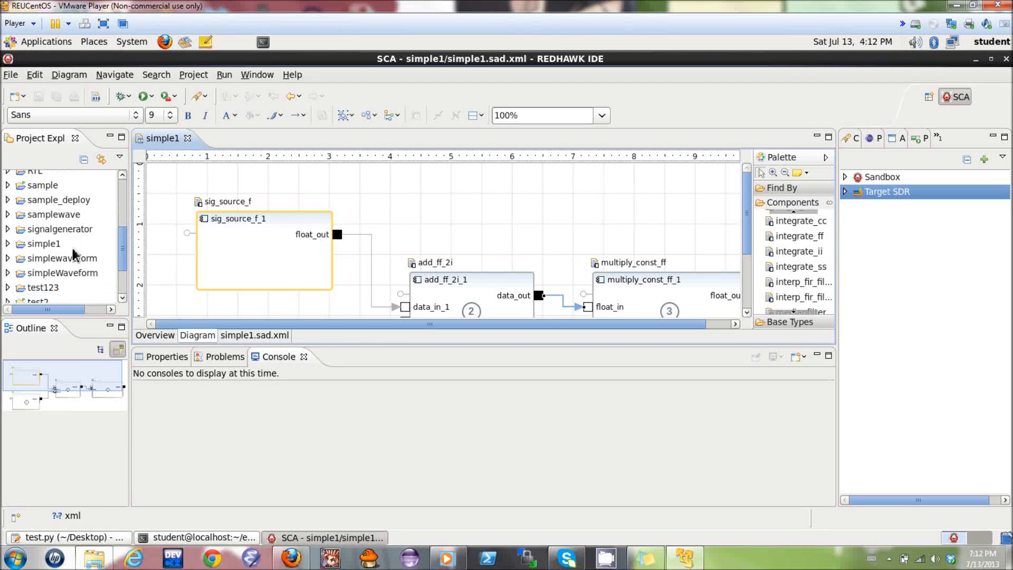
{"action": "left_click", "coordinate": [55, 244]}
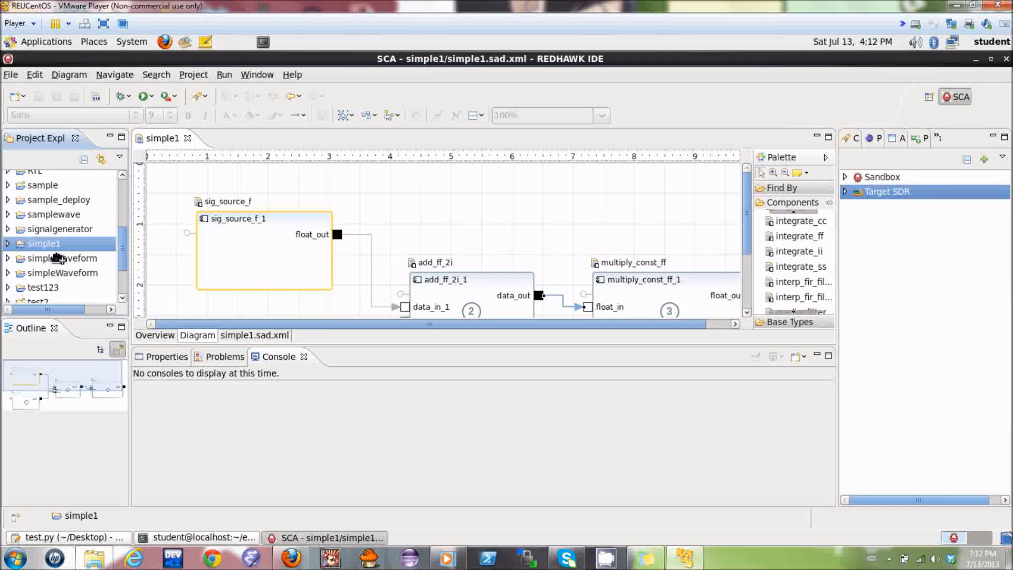
{"action": "left_click_drag", "start_coordinate": [58, 258], "coordinate": [901, 197]}
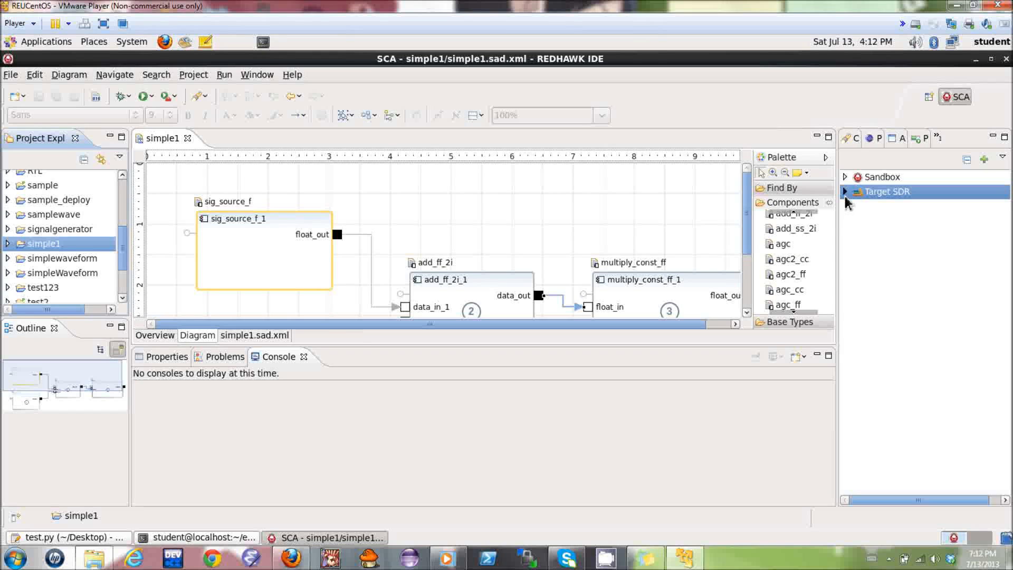
Step: Launch the domain manager REDHAWK_DEV from the Target SDR with the DevMgr_localhost.localdomain device manager and Info debug level
{"action": "right_click", "coordinate": [878, 199]}
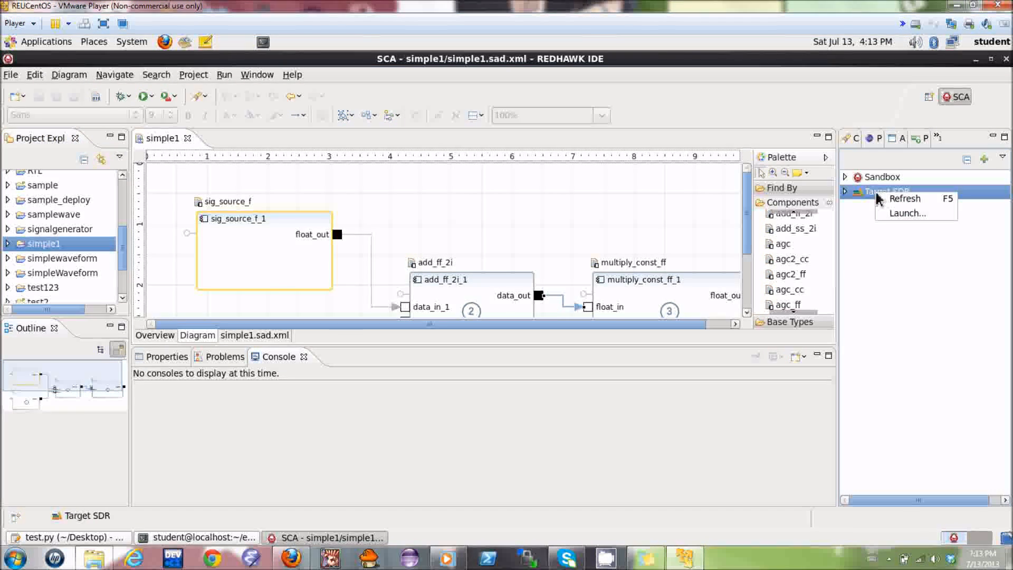
{"action": "left_click", "coordinate": [900, 214]}
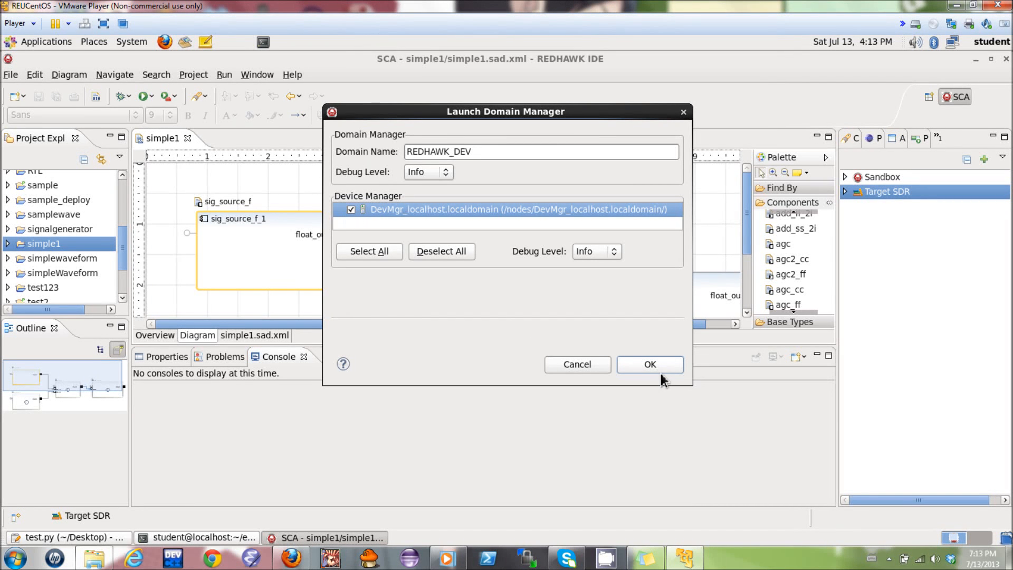
{"action": "left_click", "coordinate": [641, 363]}
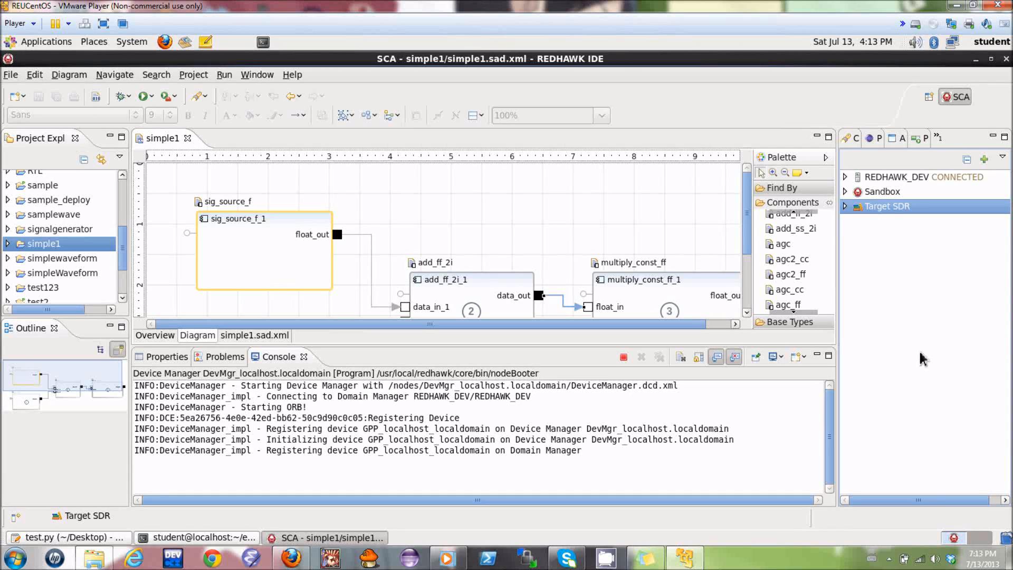
Step: Launch the simple1 waveform on the REDHAWK_DEV domain without starting it after launching
{"action": "left_click", "coordinate": [880, 179]}
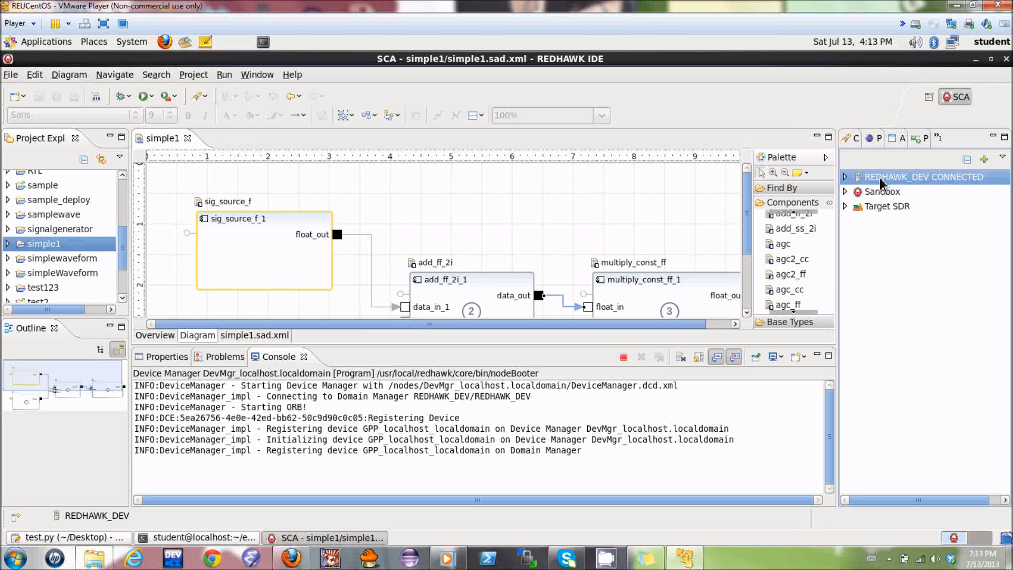
{"action": "right_click", "coordinate": [880, 182]}
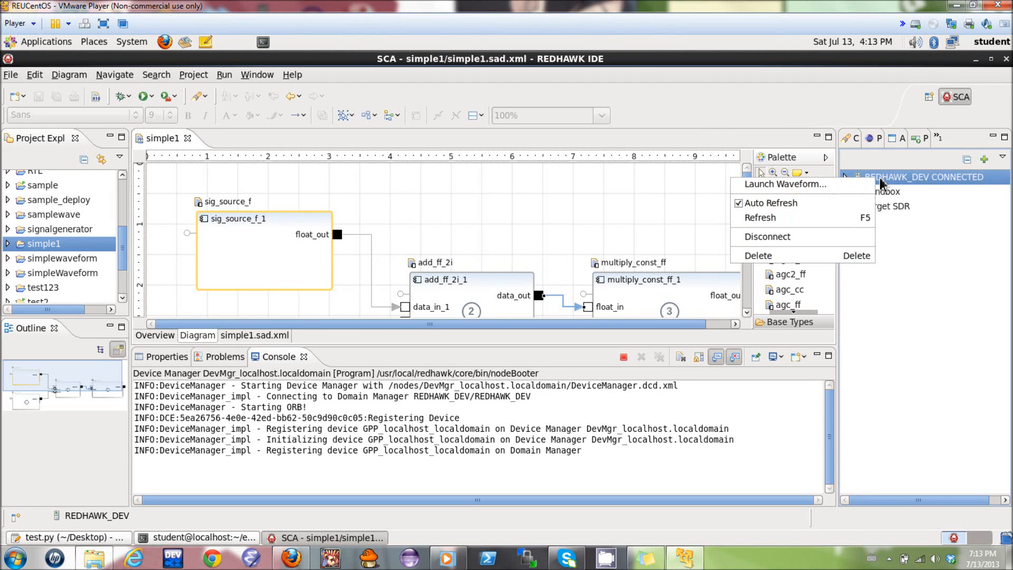
{"action": "left_click", "coordinate": [844, 186]}
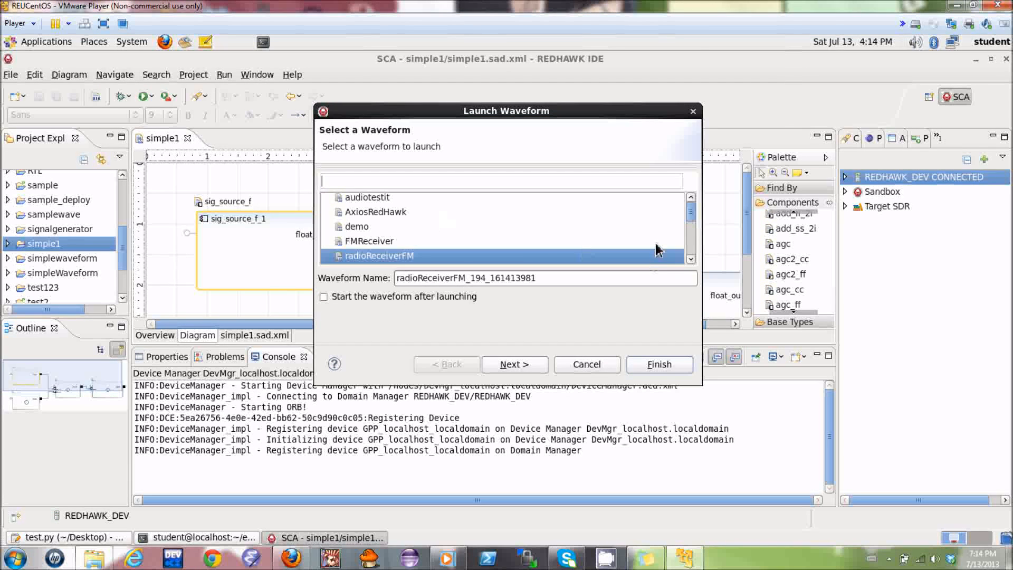
{"action": "left_click_drag", "start_coordinate": [692, 215], "coordinate": [695, 239]}
{"action": "left_click", "coordinate": [453, 216]}
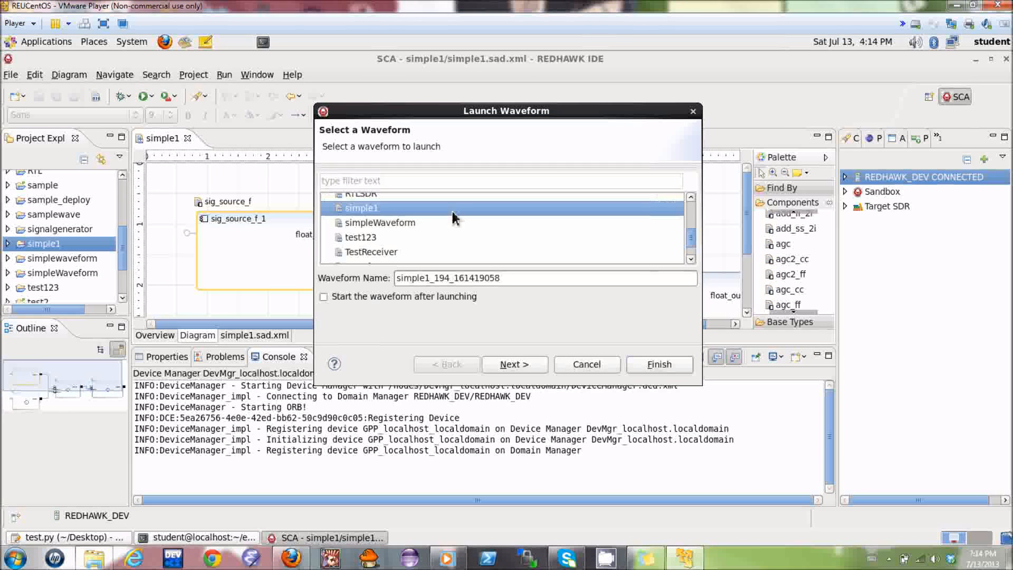
{"action": "left_click", "coordinate": [667, 368]}
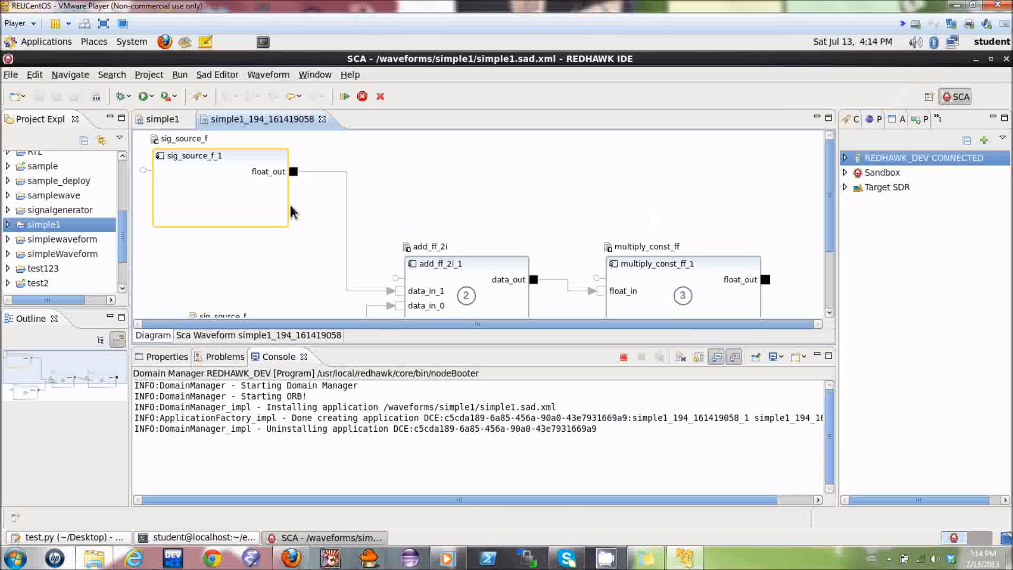
Step: Enlarge the launched waveform's diagram and set the sampling_freq property of sig_source_f_1 to 800
{"action": "left_click", "coordinate": [190, 182]}
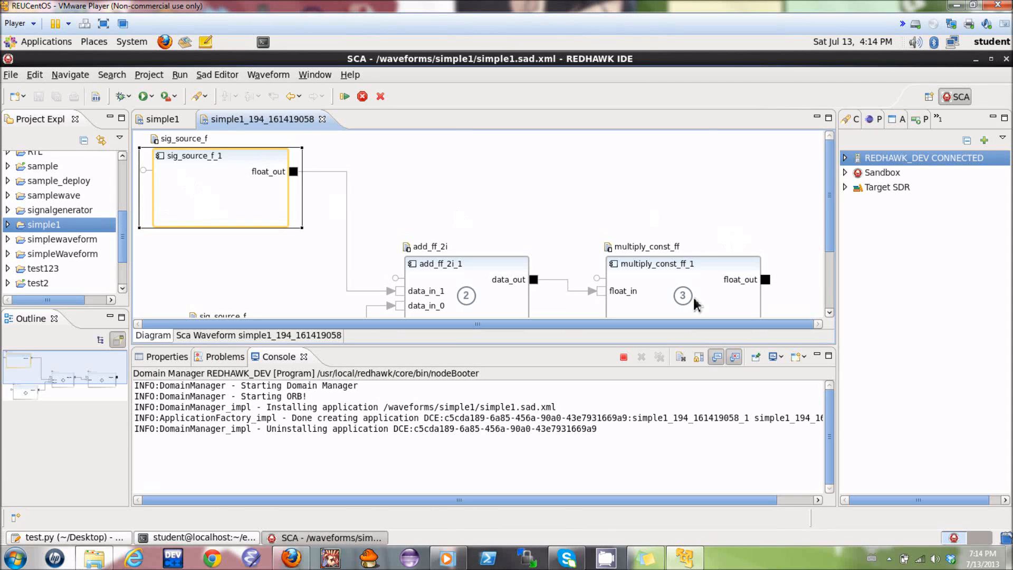
{"action": "left_click", "coordinate": [828, 118]}
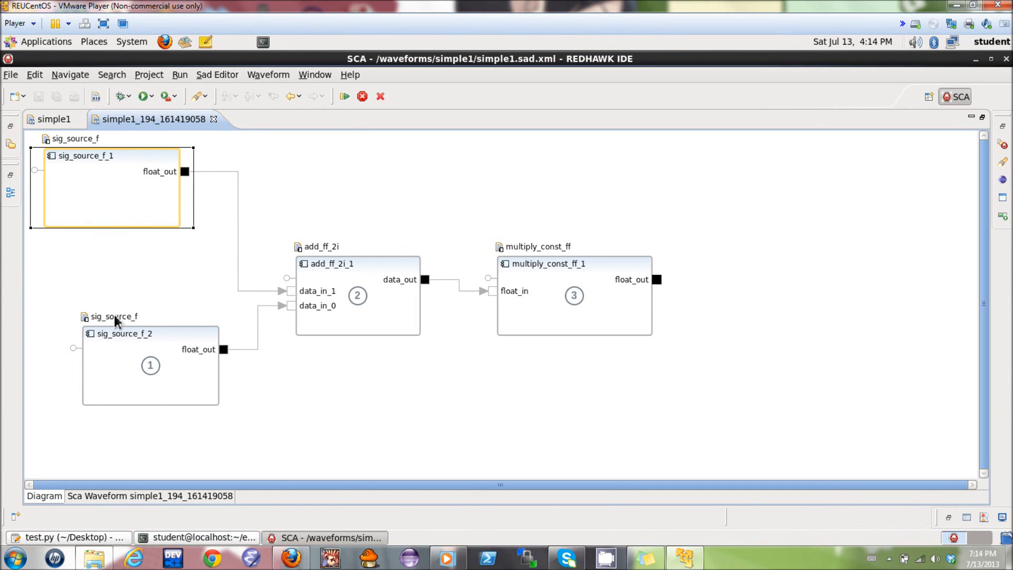
{"action": "right_click", "coordinate": [116, 193]}
{"action": "left_click", "coordinate": [192, 391]}
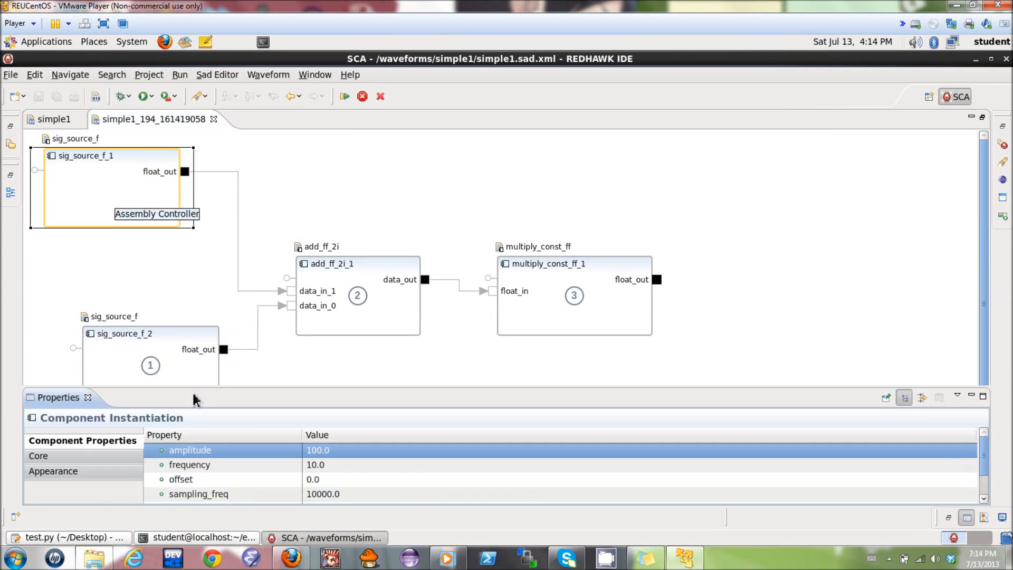
{"action": "left_click", "coordinate": [325, 497]}
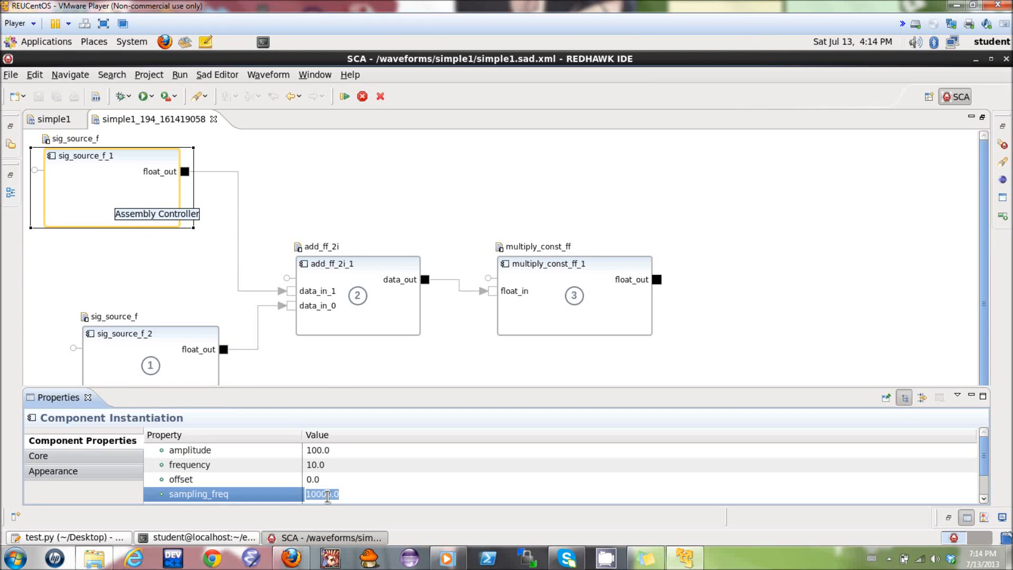
{"action": "mouse_move", "coordinate": [987, 455]}
{"action": "left_mouse_down"}
{"action": "mouse_move", "coordinate": [992, 490]}
{"action": "mouse_move", "coordinate": [992, 442]}
{"action": "left_mouse_up"}
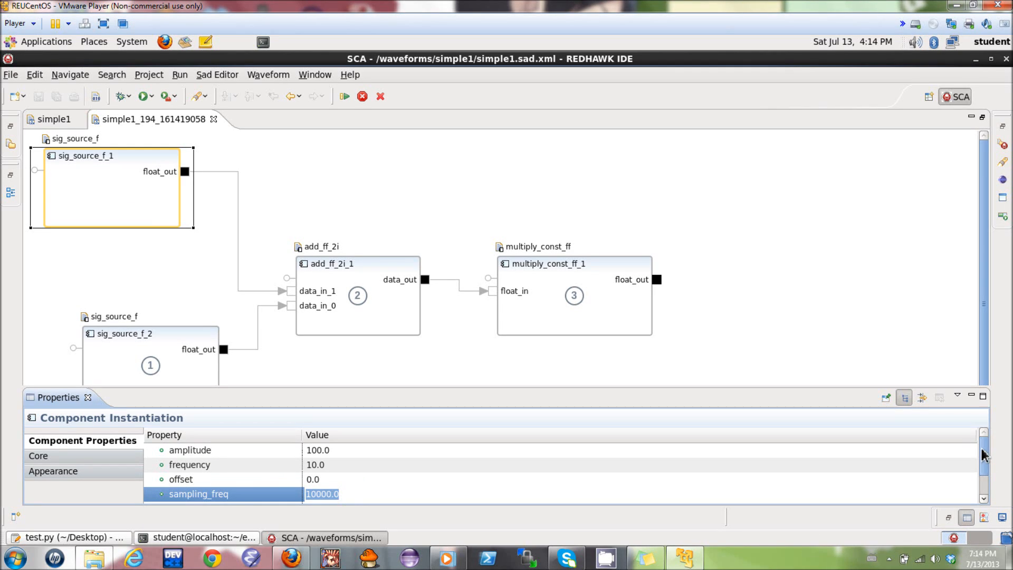
{"action": "left_click_drag", "start_coordinate": [988, 454], "coordinate": [991, 478]}
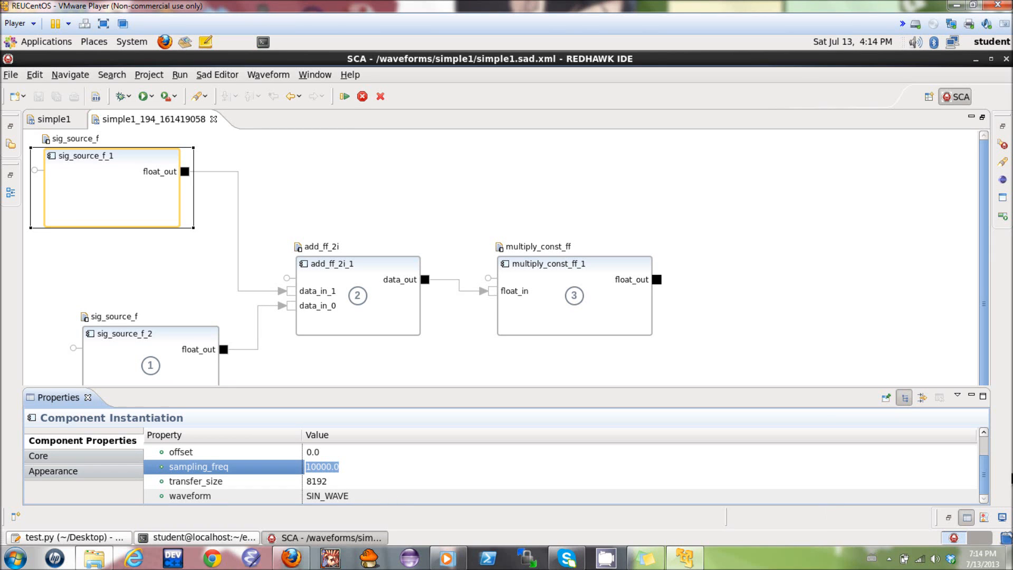
{"action": "left_click_drag", "start_coordinate": [989, 477], "coordinate": [989, 464]}
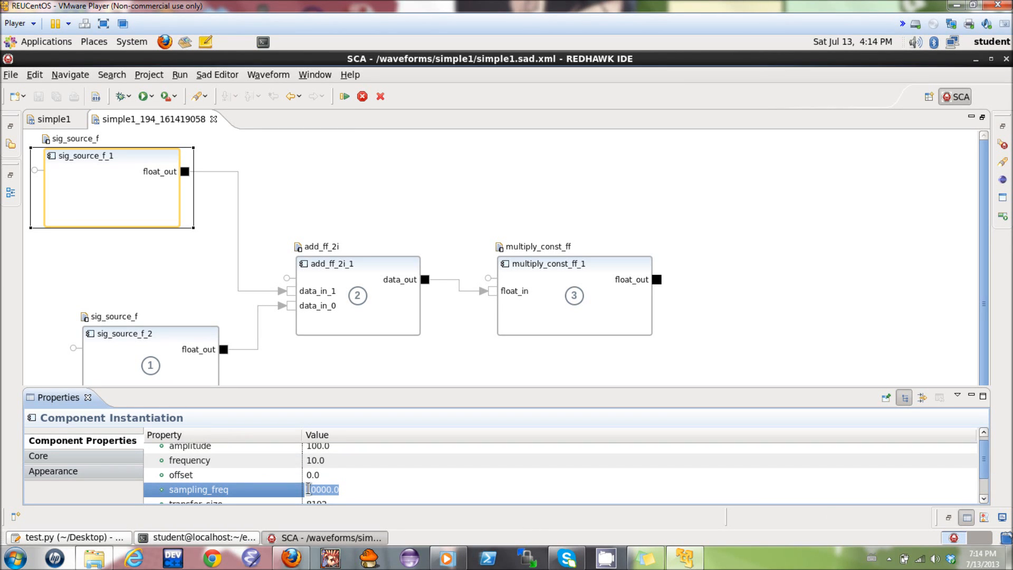
{"action": "left_click", "coordinate": [326, 490]}
{"action": "left_click_drag", "start_coordinate": [321, 490], "coordinate": [306, 490]}
{"action": "left_click", "coordinate": [323, 490]}
{"action": "left_click_drag", "start_coordinate": [324, 493], "coordinate": [302, 489]}
{"action": "type", "text": "8"}
{"action": "key", "text": "Return"}
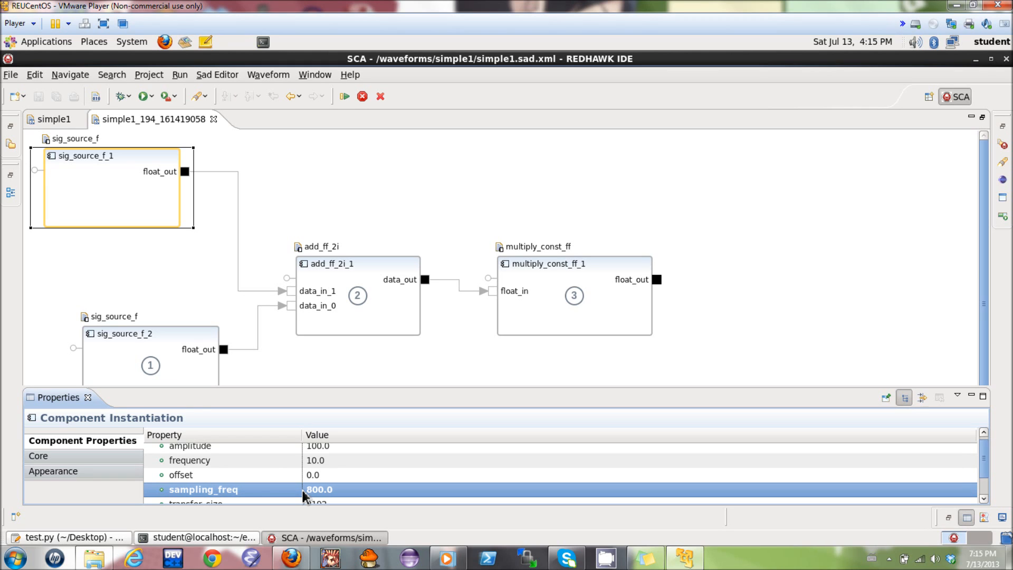
Step: Show the properties of sig_source_f_2 and set its sampling_freq to 1000
{"action": "left_click", "coordinate": [188, 336]}
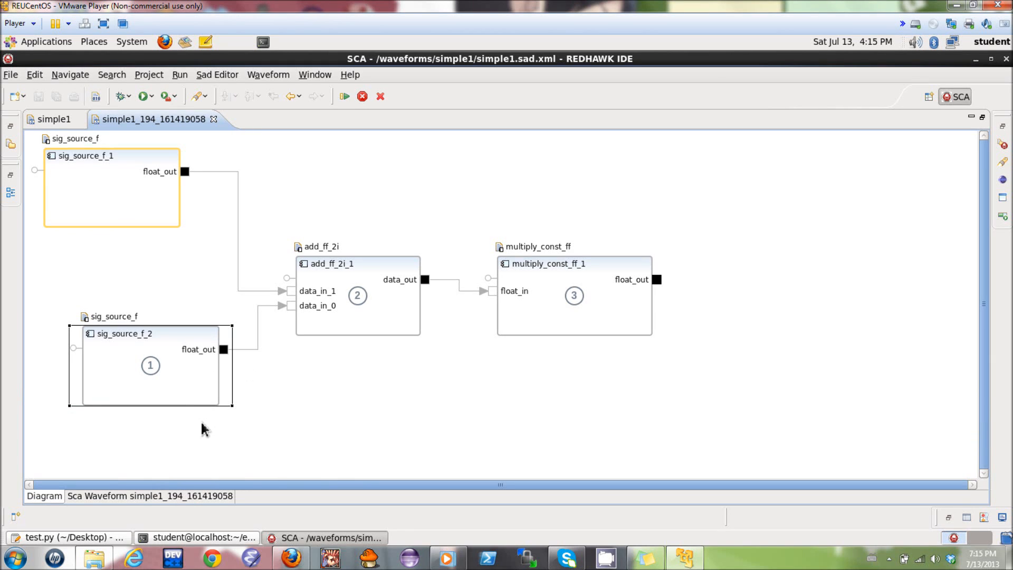
{"action": "right_click", "coordinate": [167, 376]}
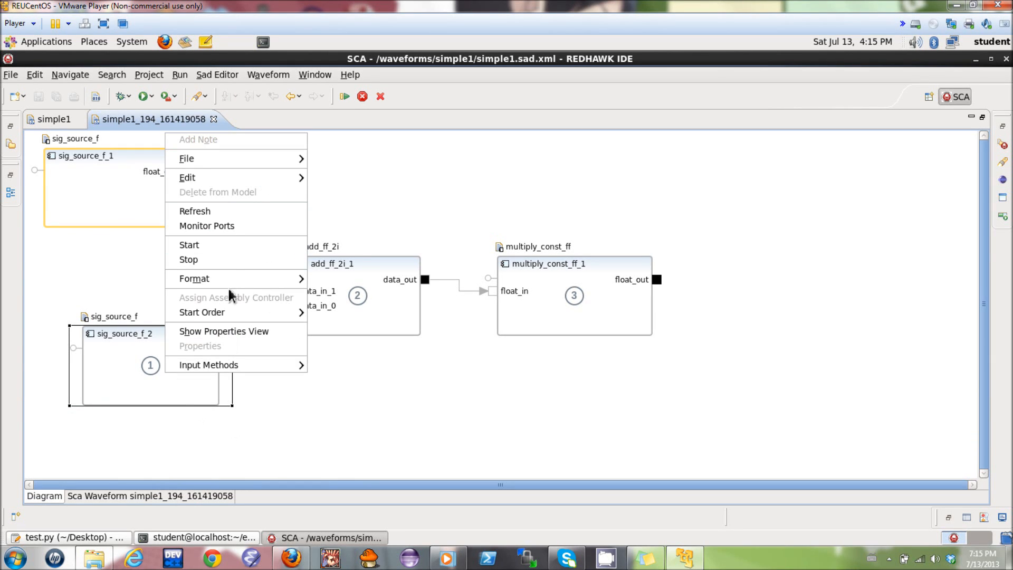
{"action": "left_click", "coordinate": [223, 330]}
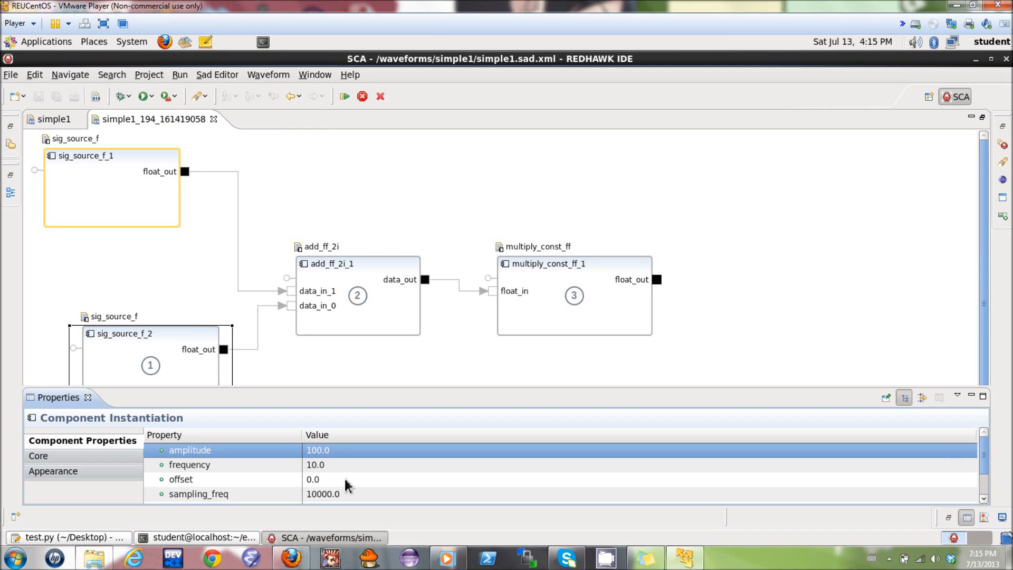
{"action": "left_click", "coordinate": [317, 495]}
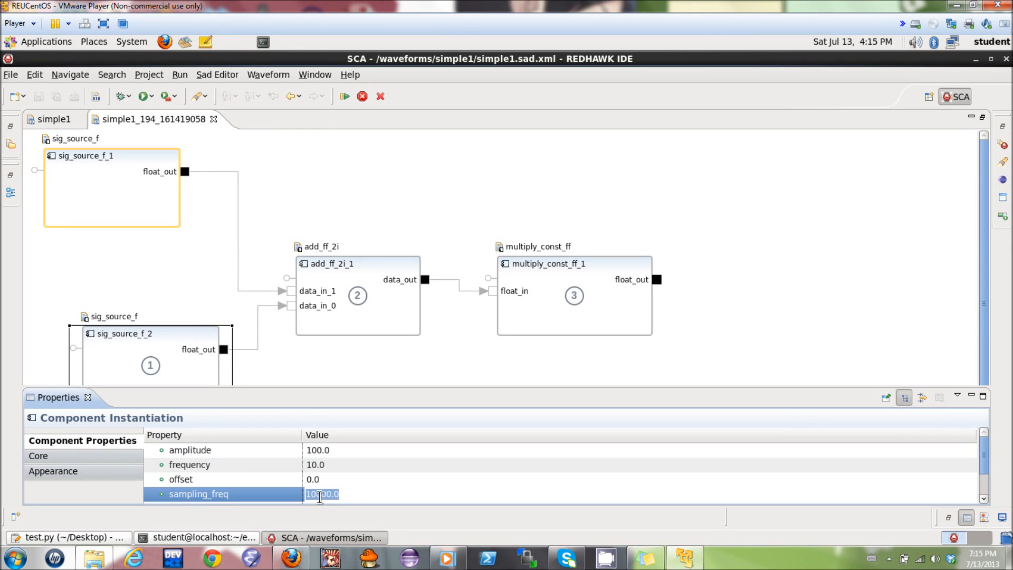
{"action": "type", "text": "1000"}
{"action": "key", "text": "Return"}
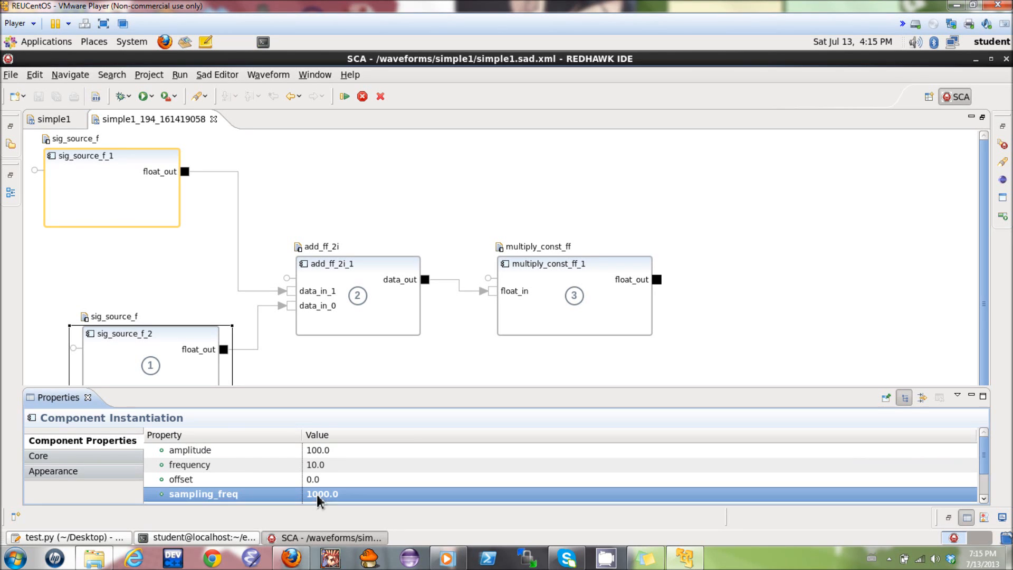
Step: Show the properties of multiply_const_ff_1 and set its constant k to 40
{"action": "left_click", "coordinate": [355, 299]}
{"action": "left_click", "coordinate": [562, 293]}
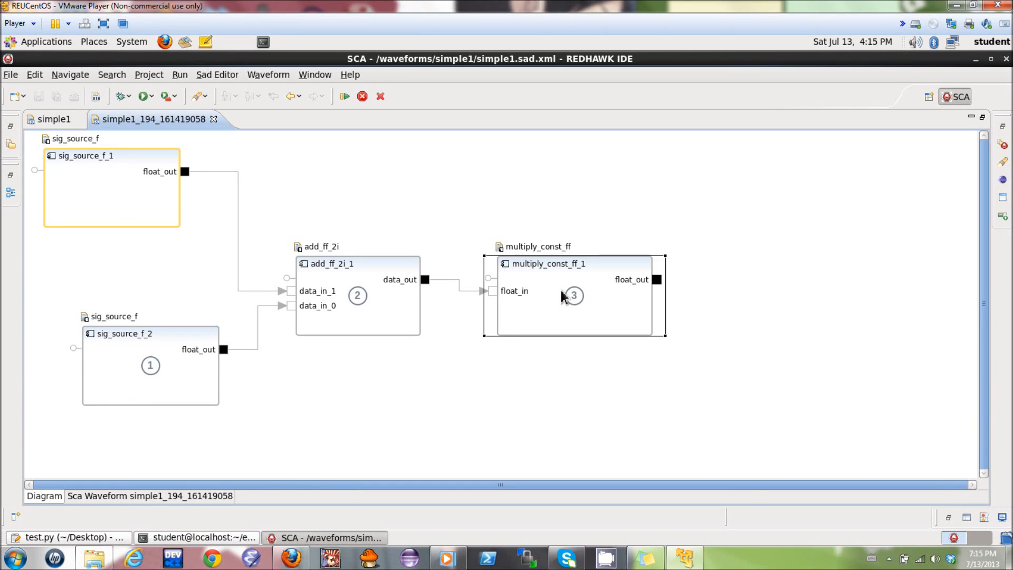
{"action": "right_click", "coordinate": [560, 290]}
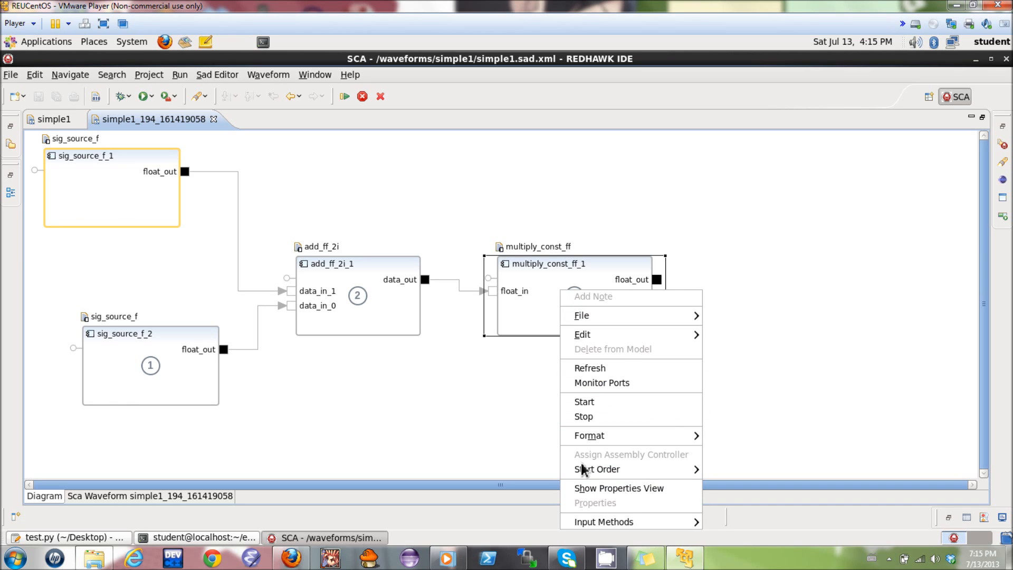
{"action": "left_click", "coordinate": [618, 489]}
{"action": "left_click", "coordinate": [319, 448]}
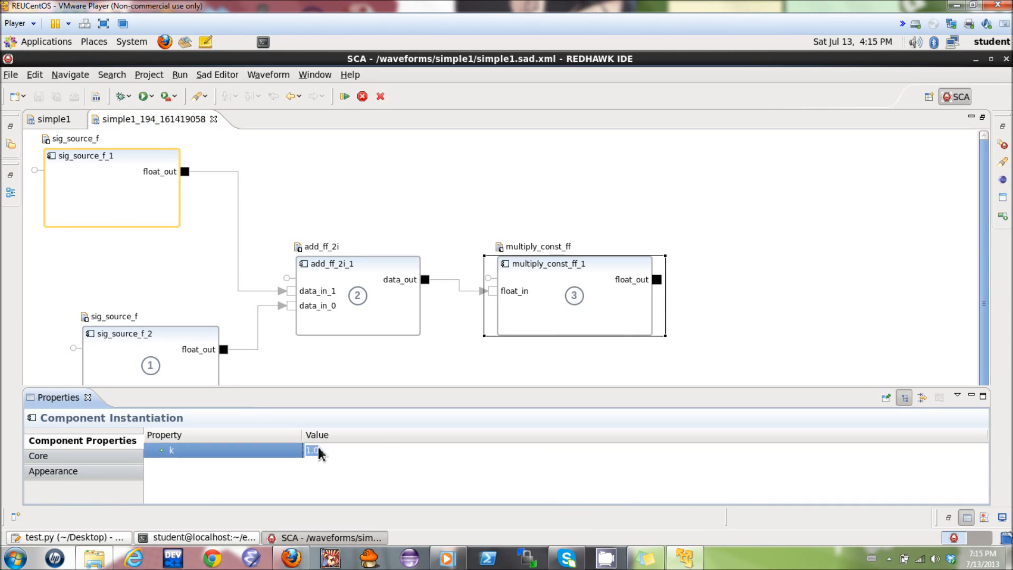
{"action": "type", "text": "40"}
{"action": "key", "text": "Return"}
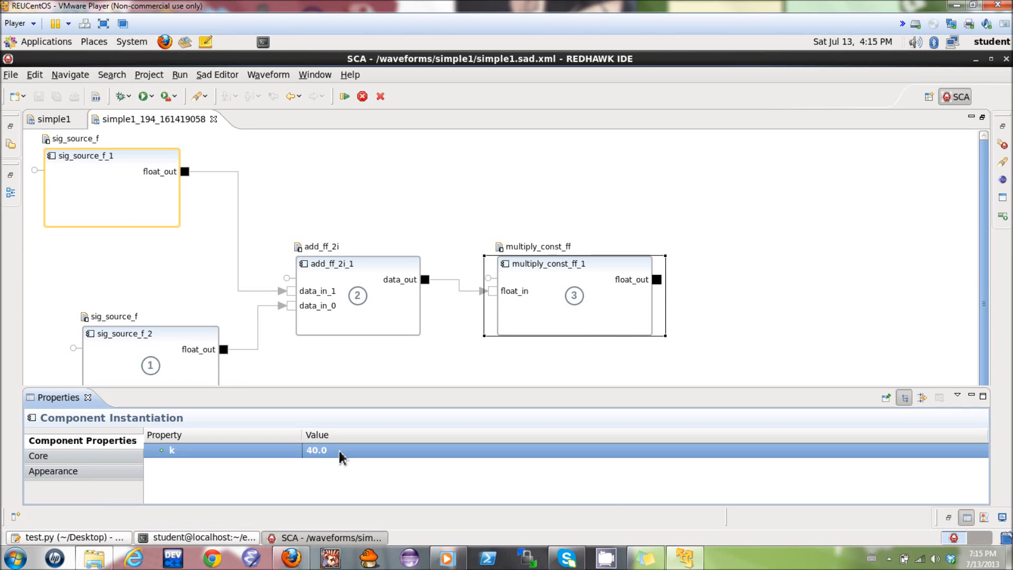
Step: Restore the full workbench layout, start the launched waveform and bring back the component properties view
{"action": "left_click", "coordinate": [983, 117]}
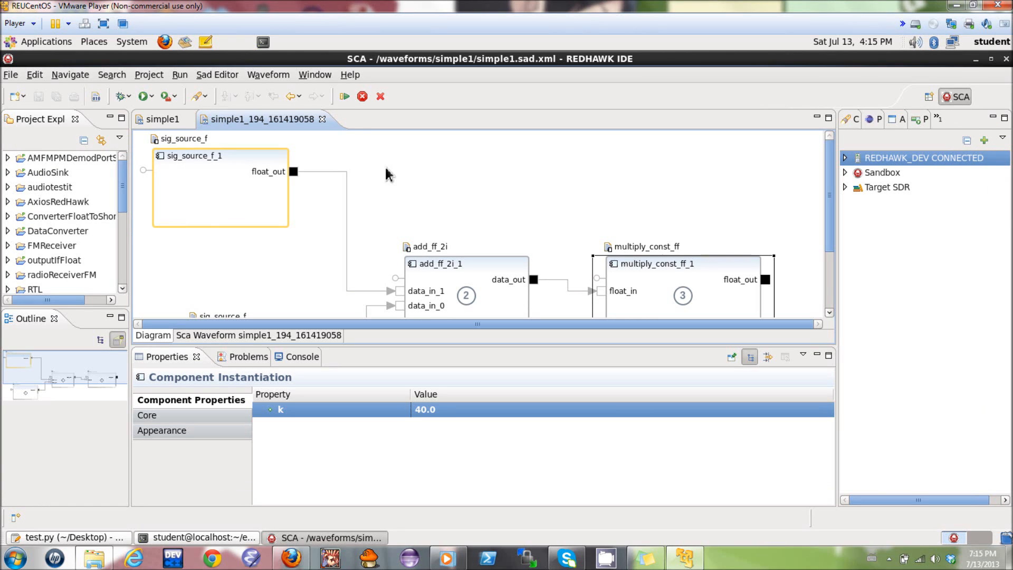
{"action": "left_click", "coordinate": [346, 97]}
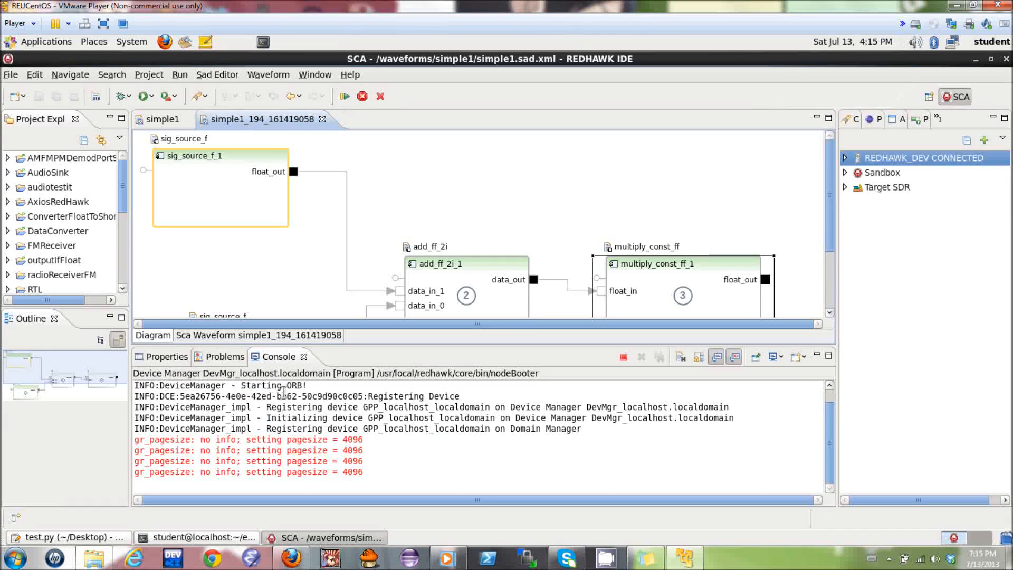
{"action": "left_click", "coordinate": [181, 360]}
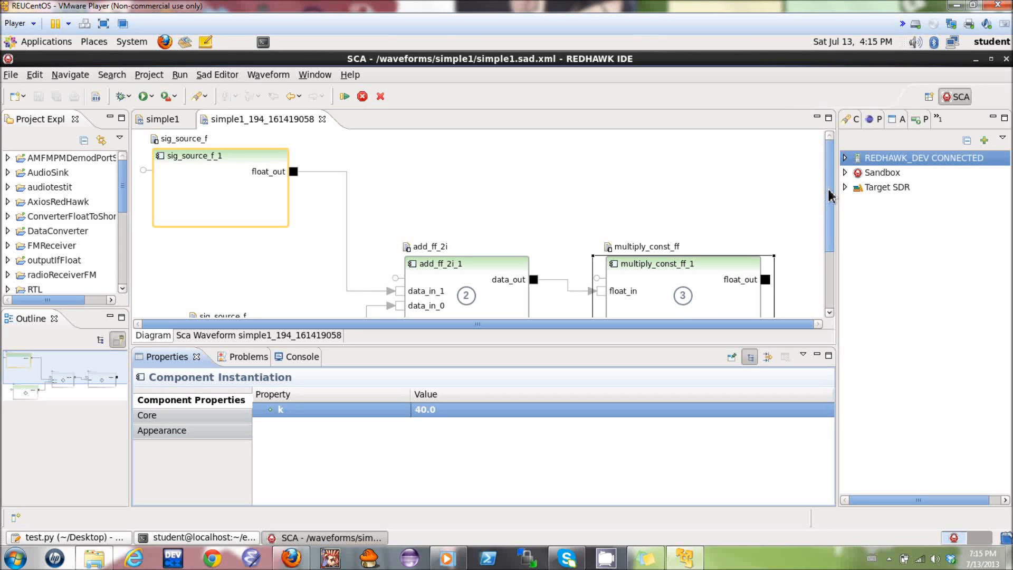
Step: Plot the port data of multiply_const_ff_1's float_out output, examine the signal and close the plot window
{"action": "left_click_drag", "start_coordinate": [830, 190], "coordinate": [829, 227]}
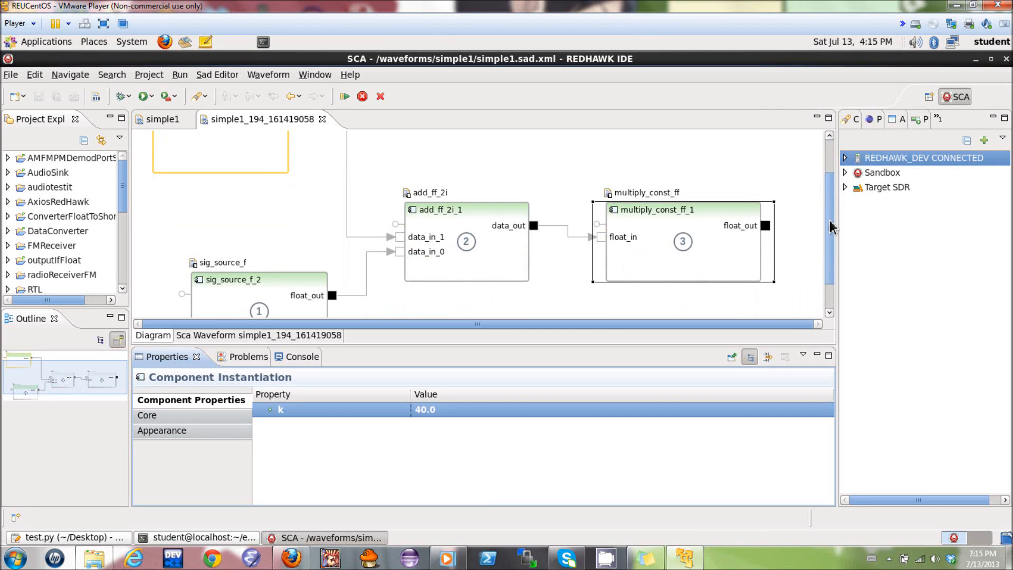
{"action": "left_click", "coordinate": [766, 226]}
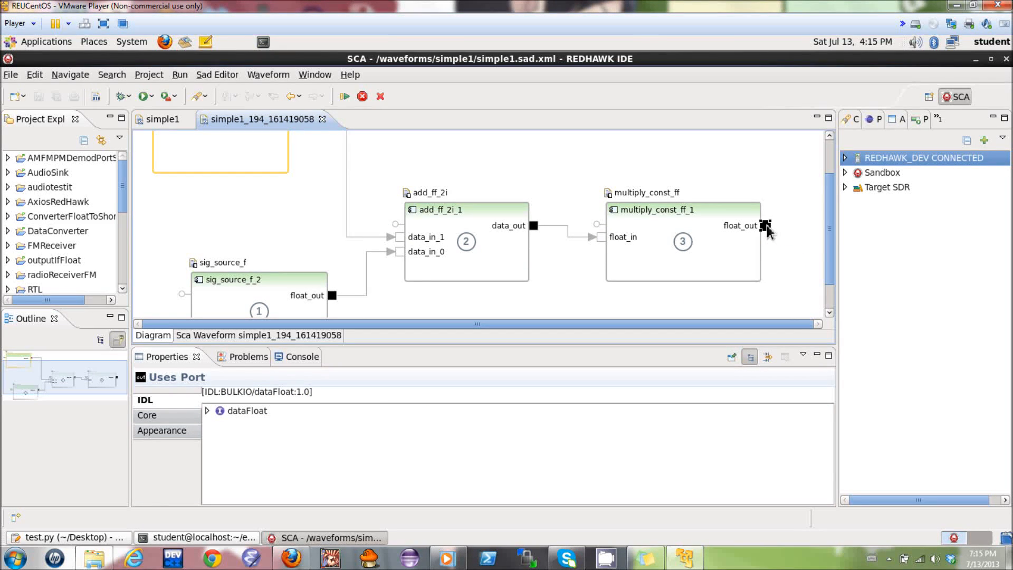
{"action": "right_click", "coordinate": [766, 230]}
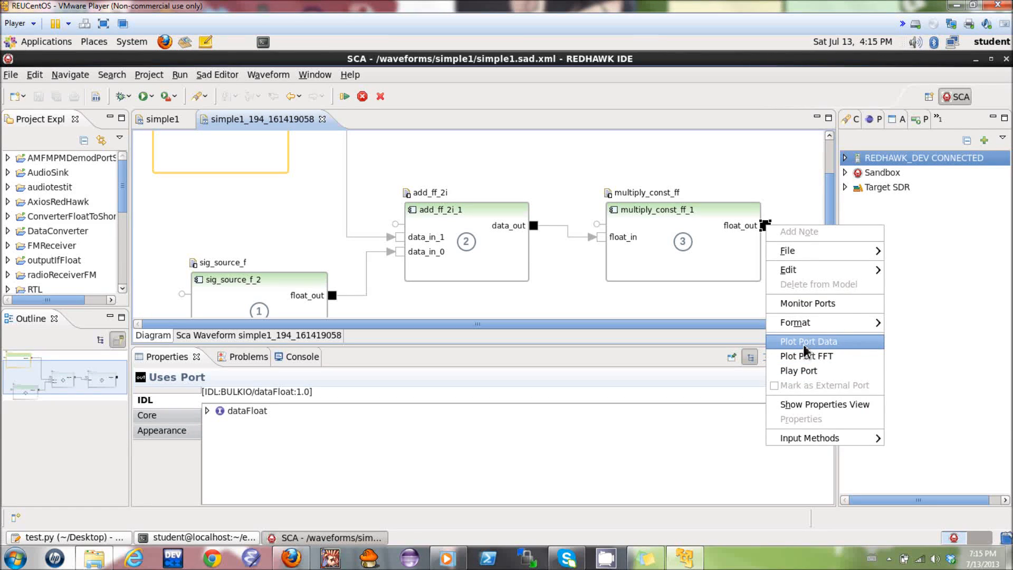
{"action": "left_click", "coordinate": [836, 348]}
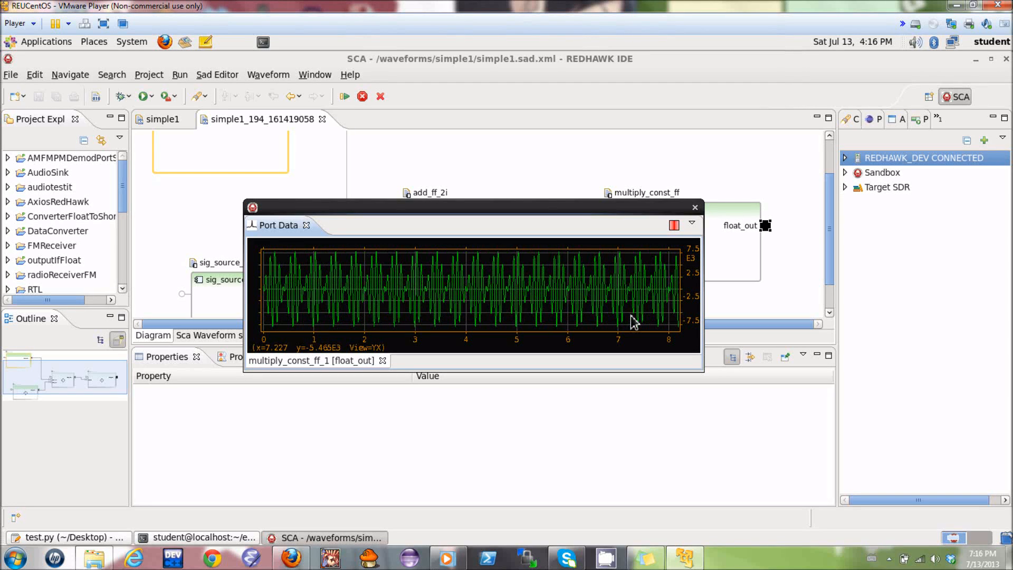
{"action": "left_click", "coordinate": [695, 208]}
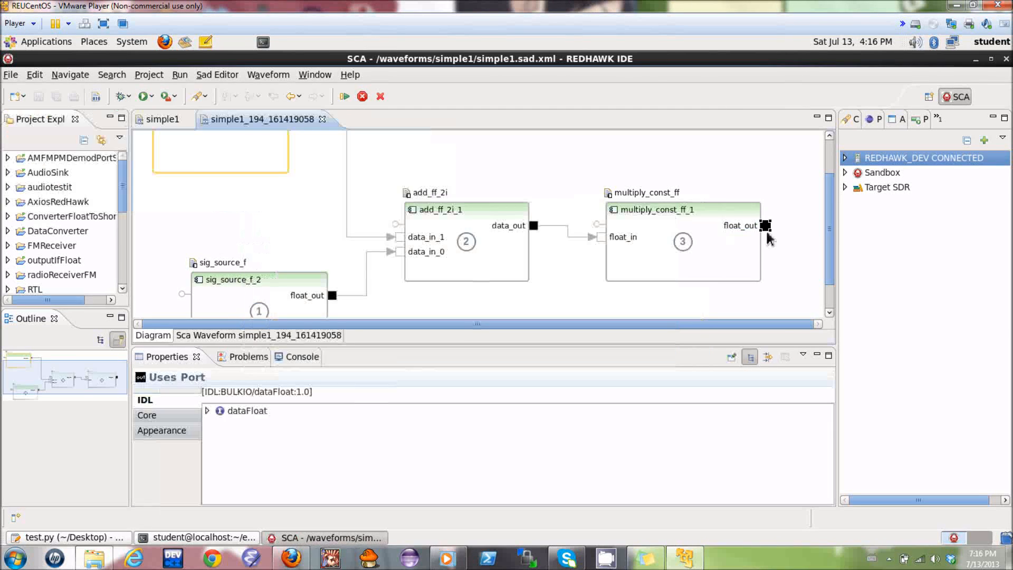
Step: Plot the FFT of multiply_const_ff_1's float_out output, examine the spectrum and close the plot window
{"action": "right_click", "coordinate": [766, 227]}
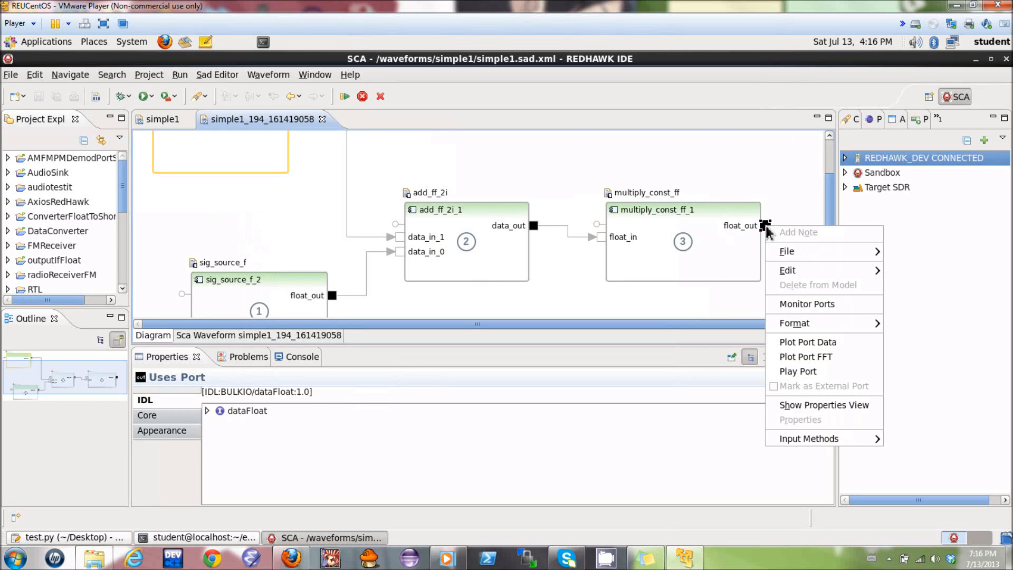
{"action": "left_click", "coordinate": [807, 364]}
{"action": "left_click", "coordinate": [550, 332]}
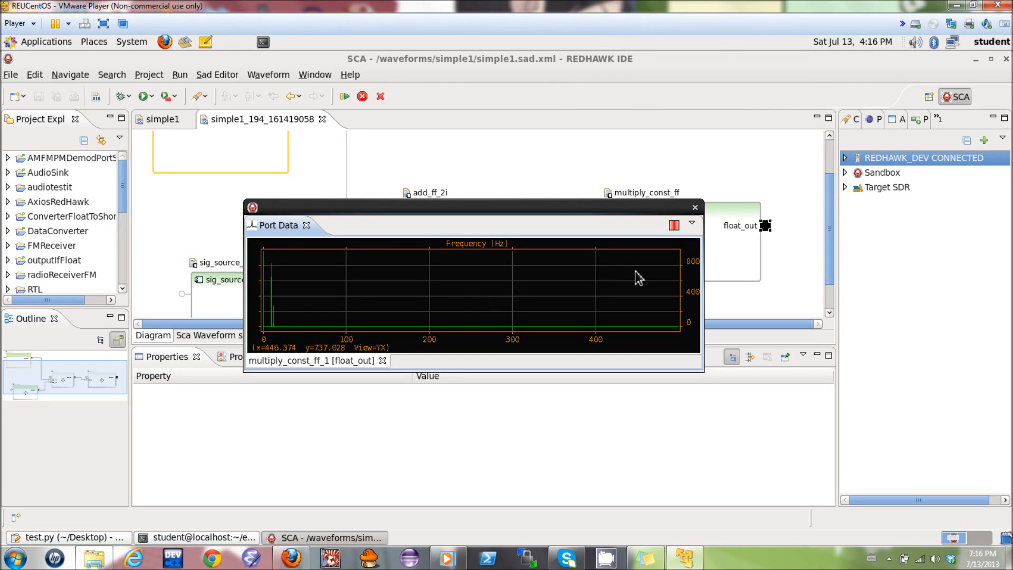
{"action": "left_click", "coordinate": [695, 207]}
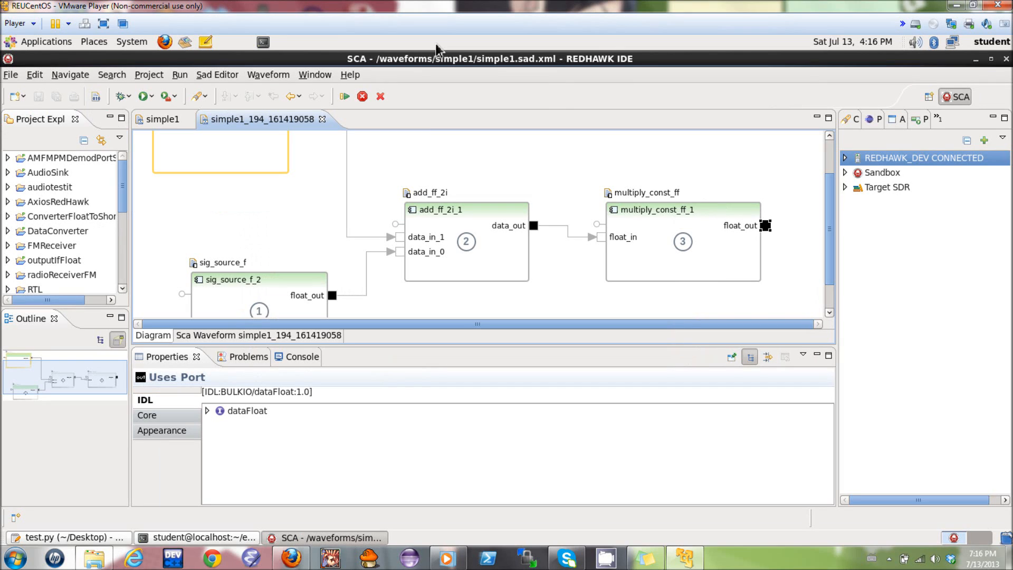
Step: Stop the running simple1 waveform and release it from the domain
{"action": "left_click", "coordinate": [362, 97]}
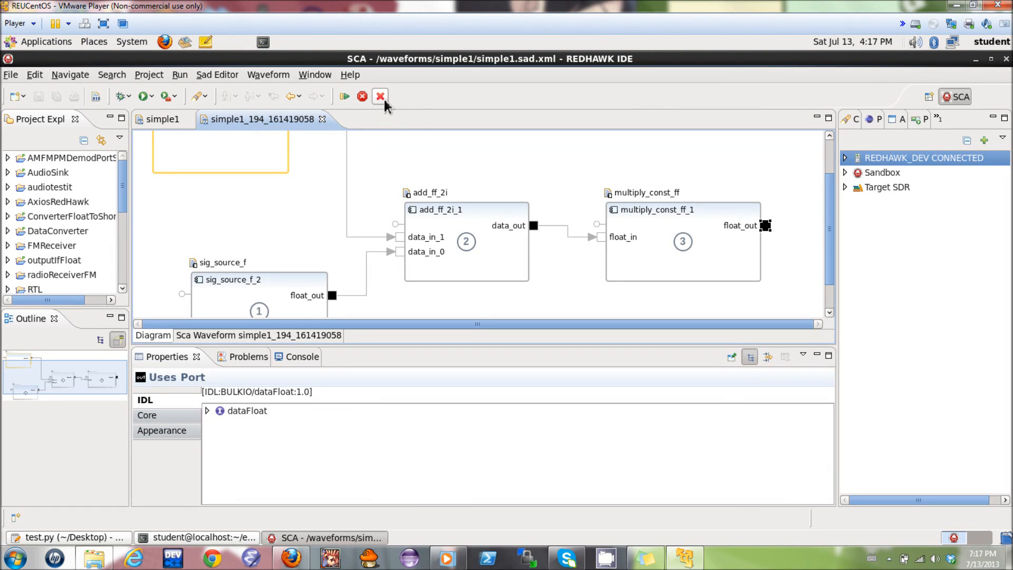
{"action": "left_click", "coordinate": [381, 98]}
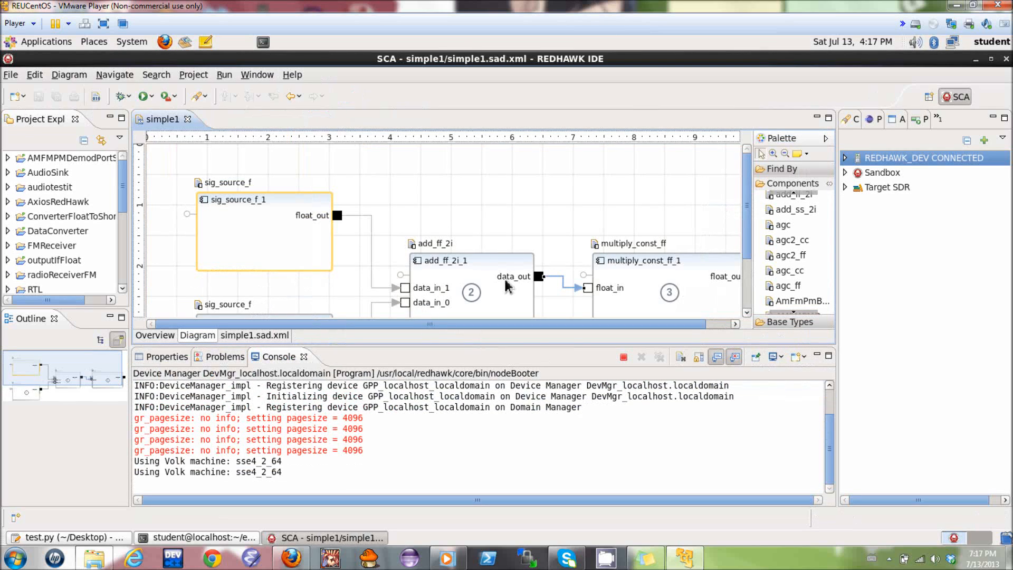
Step: Disconnect the REDHAWK_DEV domain and terminate the Device Manager process shown in the console
{"action": "right_click", "coordinate": [871, 167]}
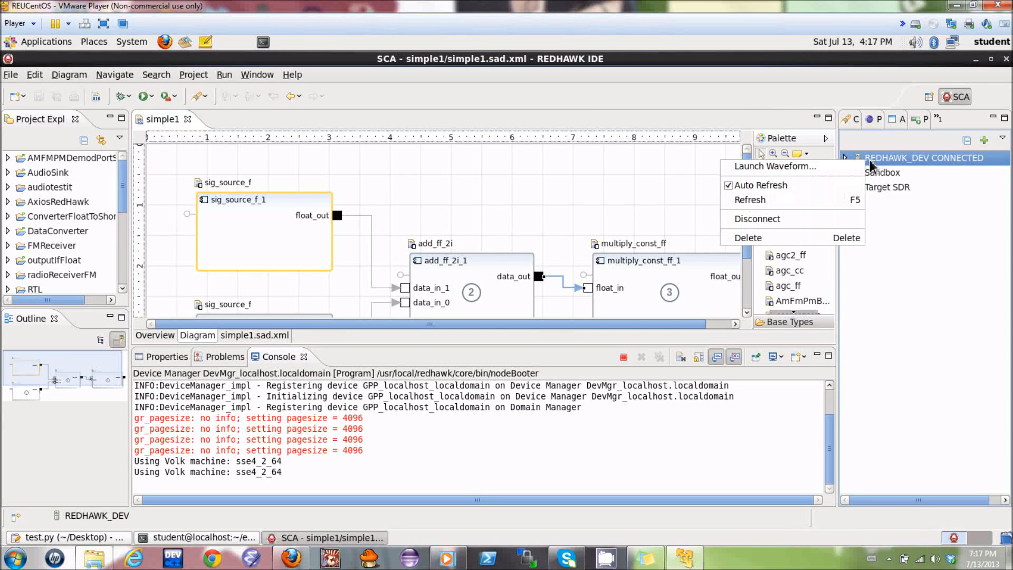
{"action": "left_click", "coordinate": [781, 219]}
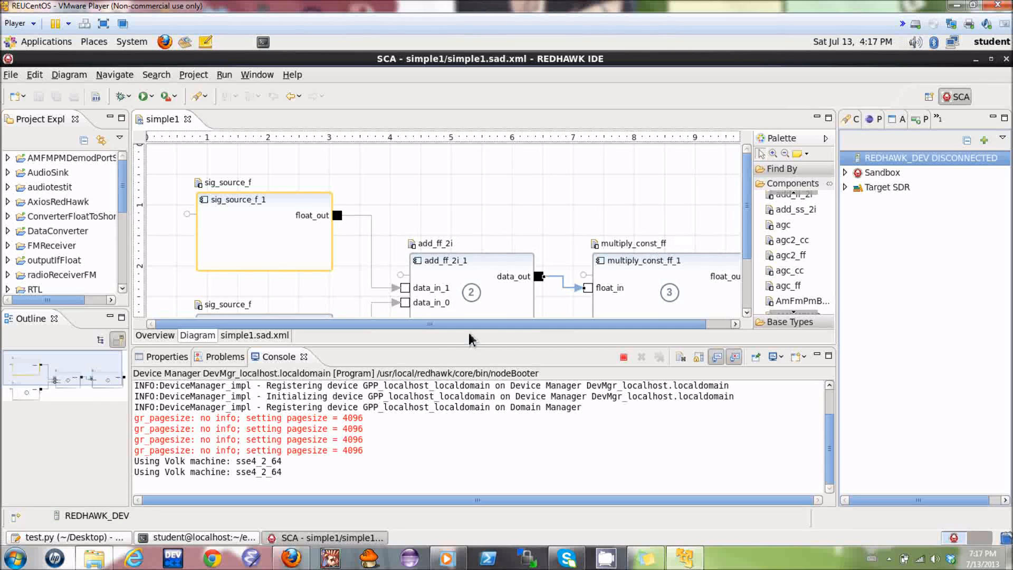
{"action": "left_click", "coordinate": [624, 358]}
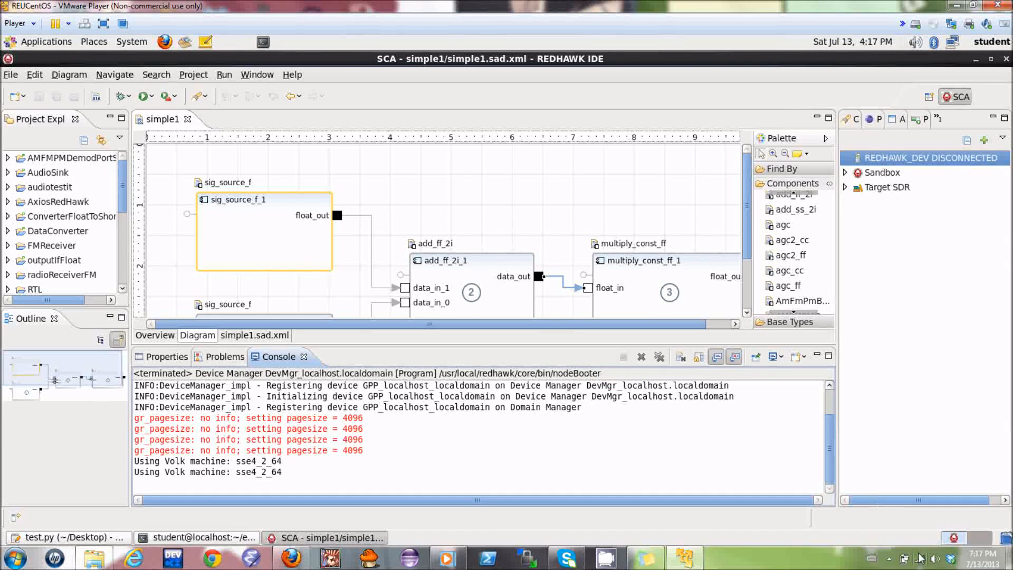
{"action": "left_click", "coordinate": [891, 558]}
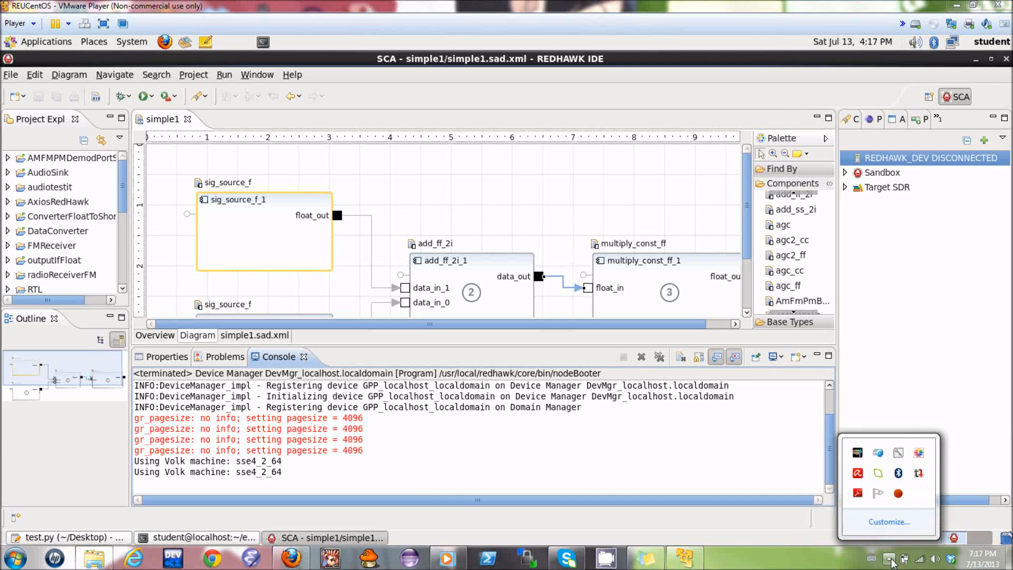
{"action": "right_click", "coordinate": [899, 494]}
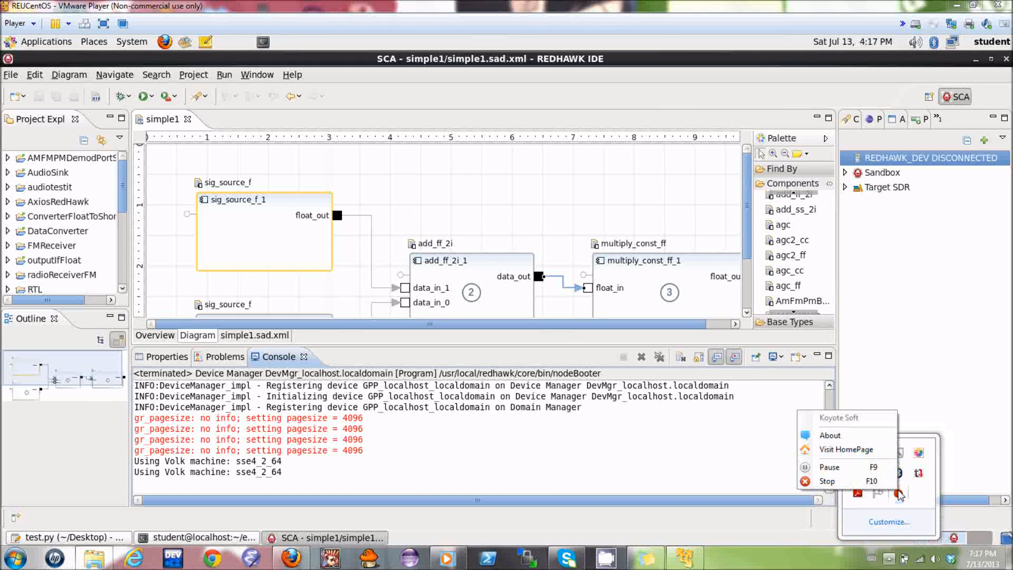